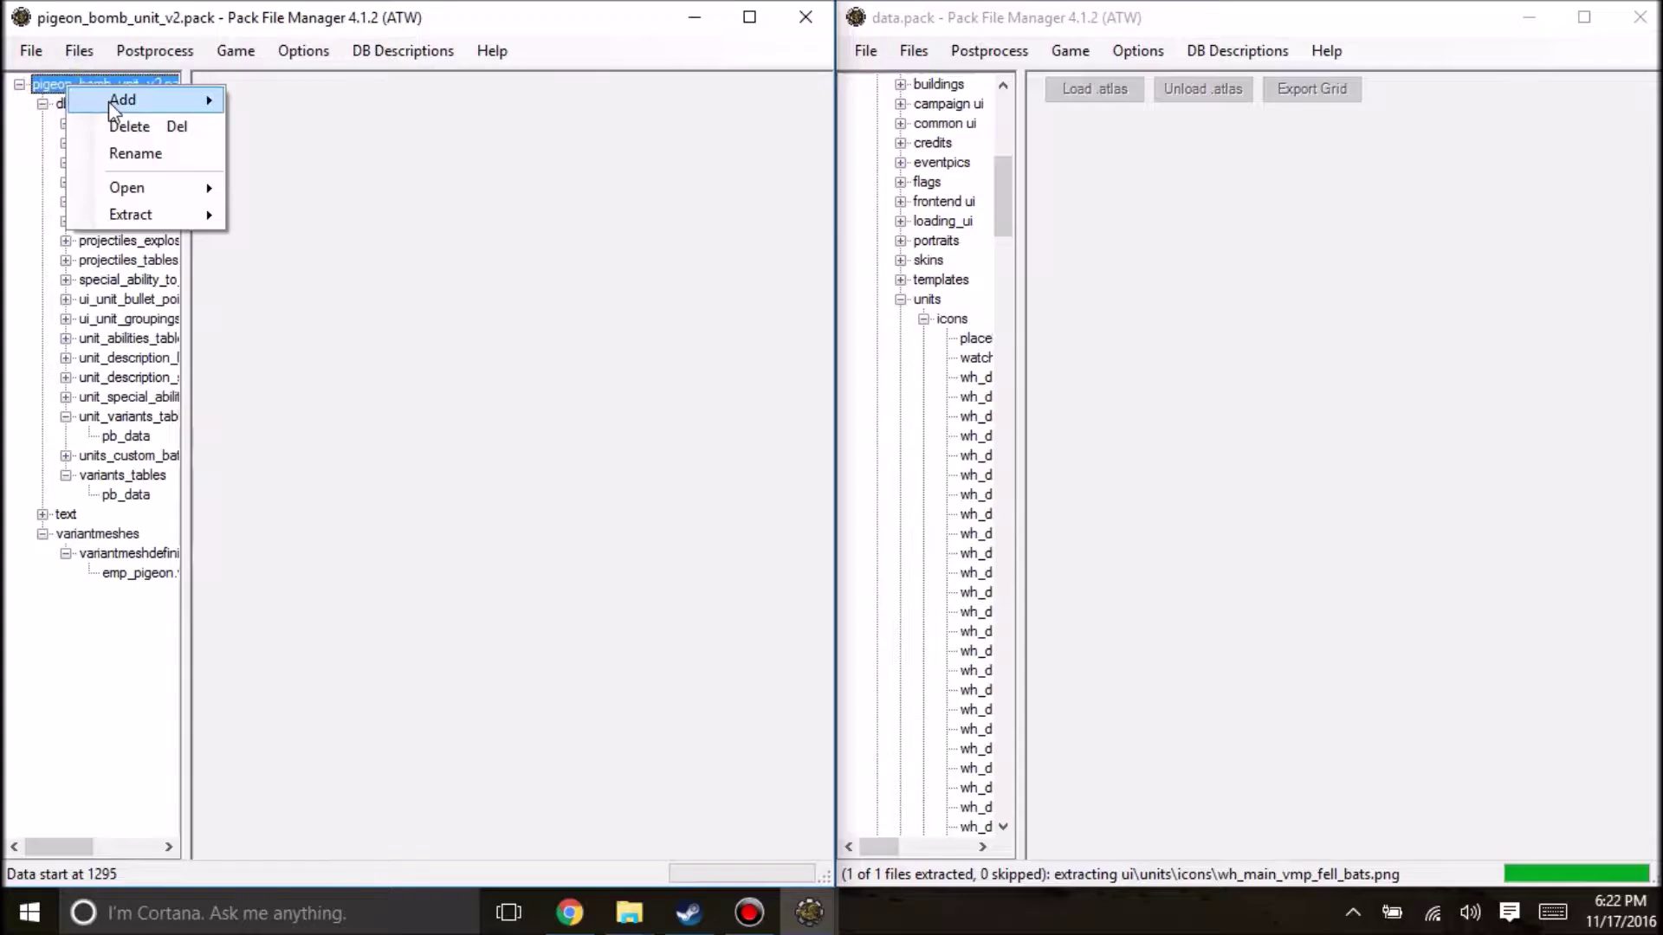
- Add an empty folder named 'empty' to the pigeon bomb pack
click(341, 165)
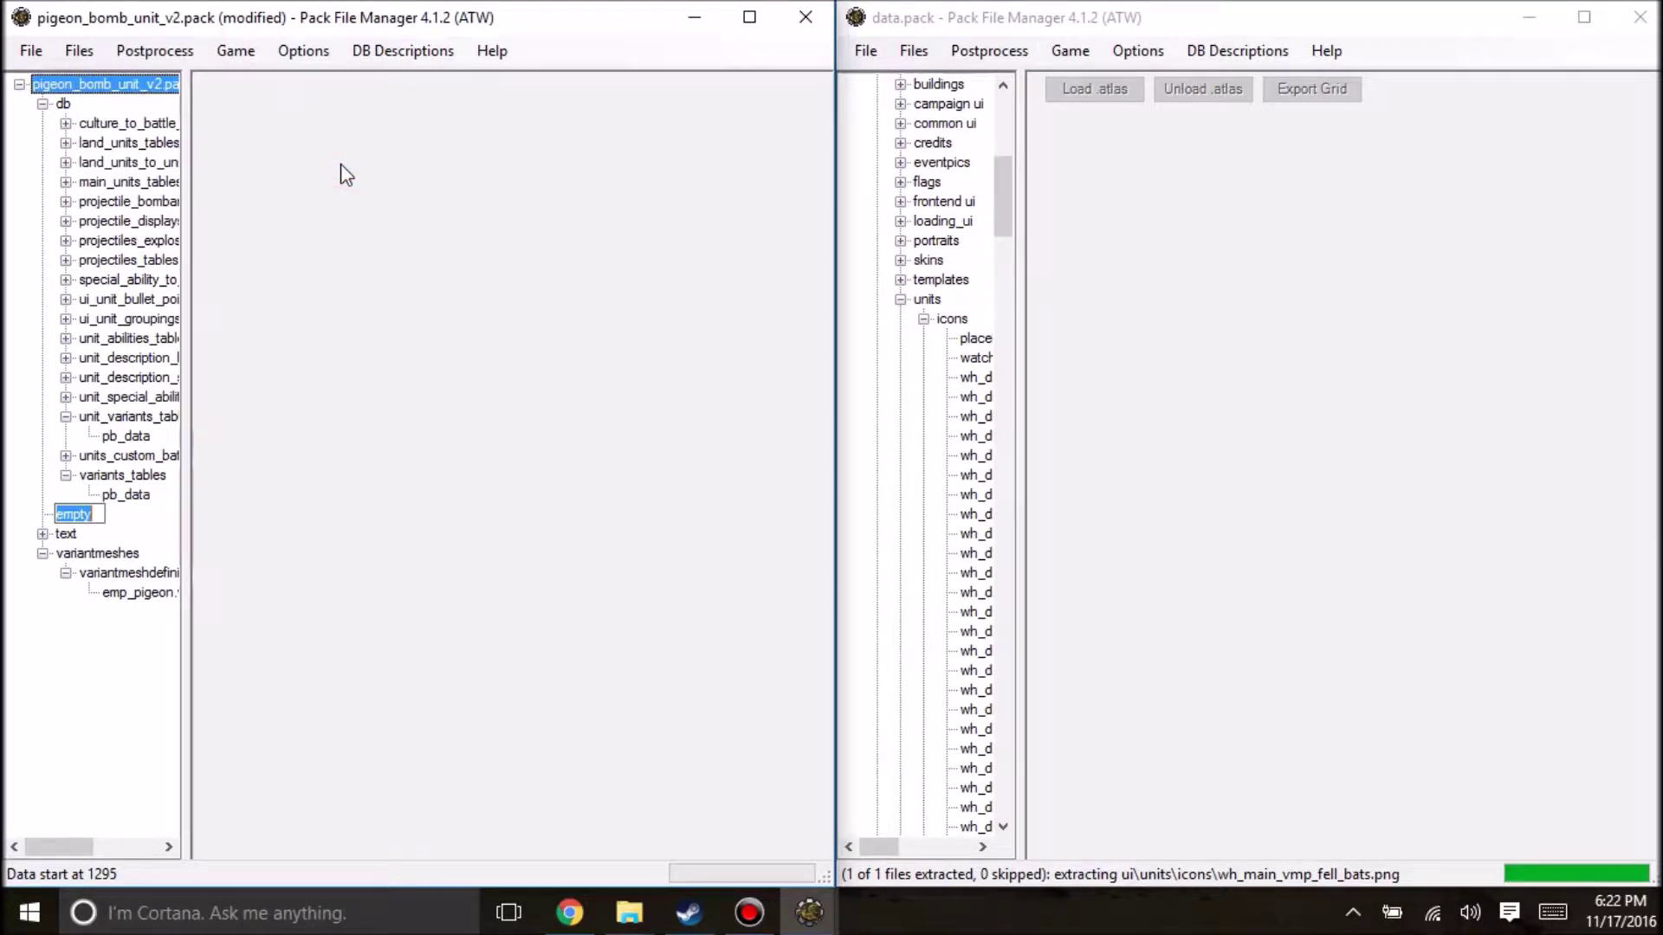
text(empty)
key(Return)
scroll(918, 212, up, 3)
- Start adding a file from disk into the innermost empty folder
right_click(126, 556)
mouse_move(184, 574)
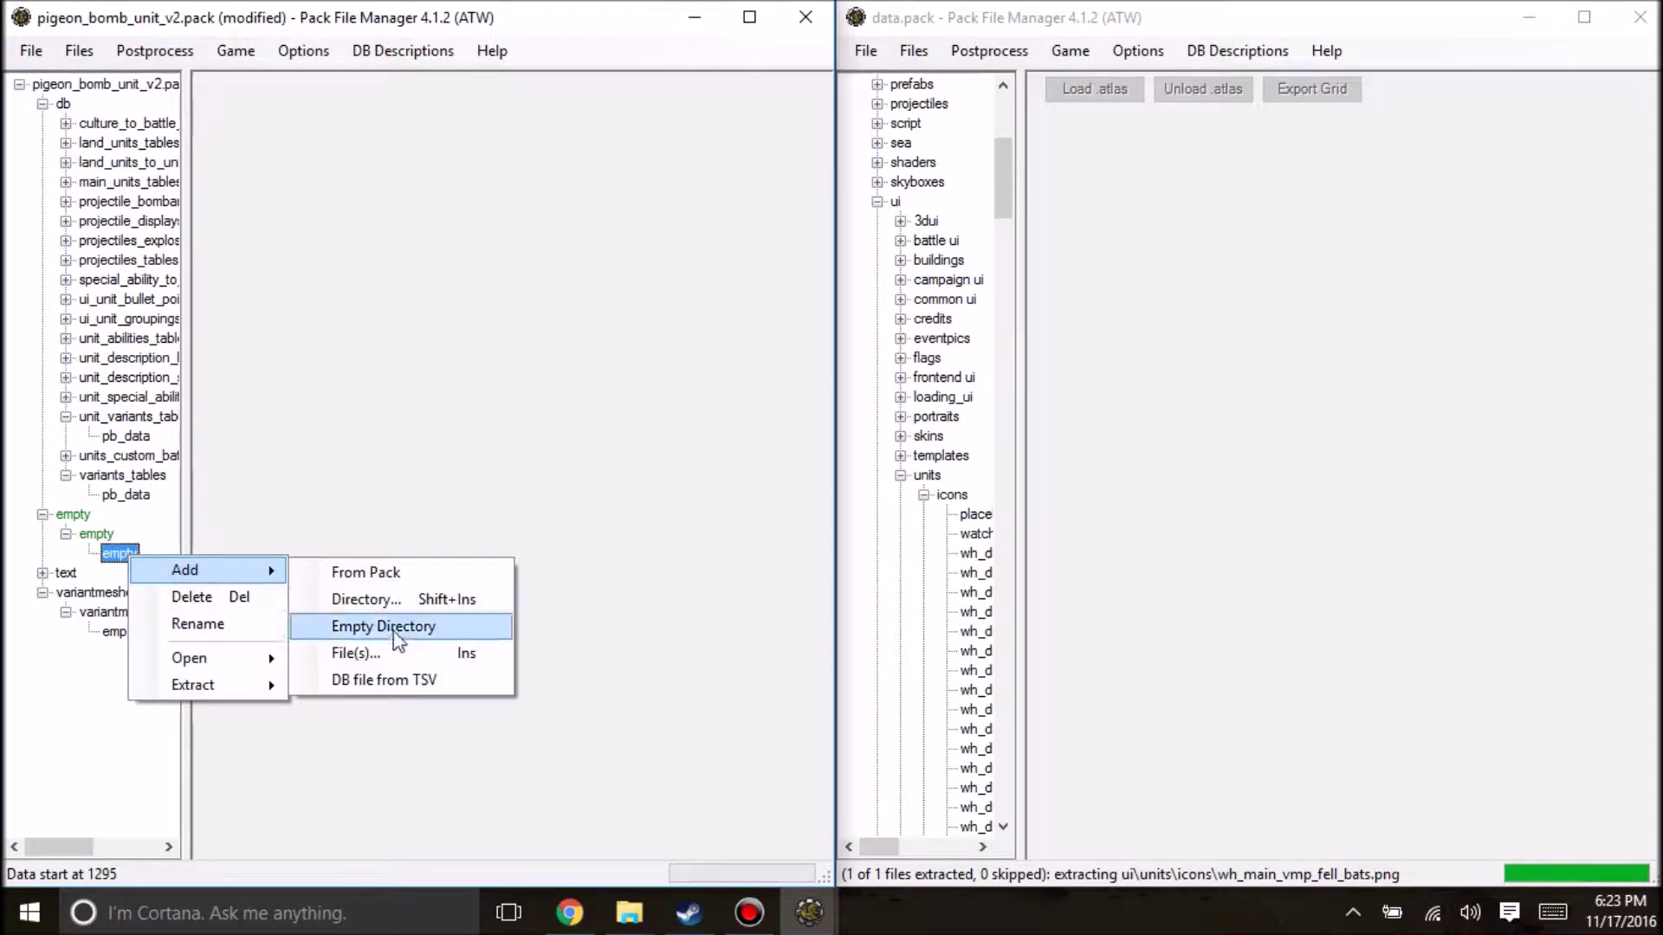
click(390, 652)
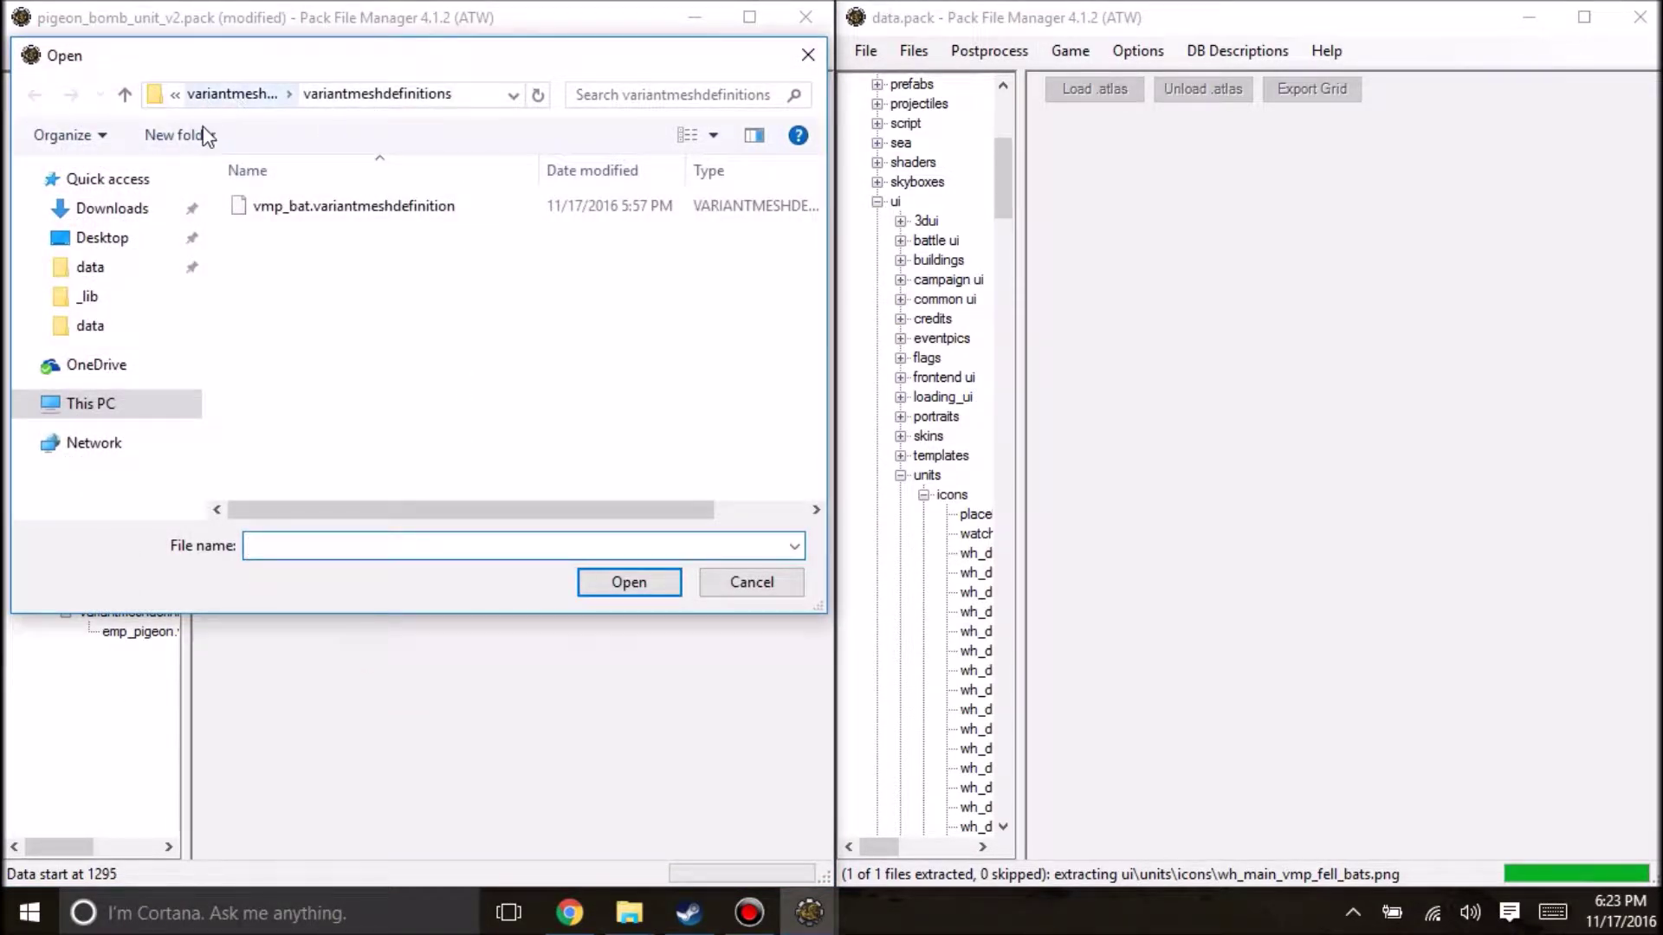
- Add wh_main_emp_pigeon_bomb from data\UI\units\icons into the pack and save it
click(90, 267)
double_click(259, 208)
double_click(298, 245)
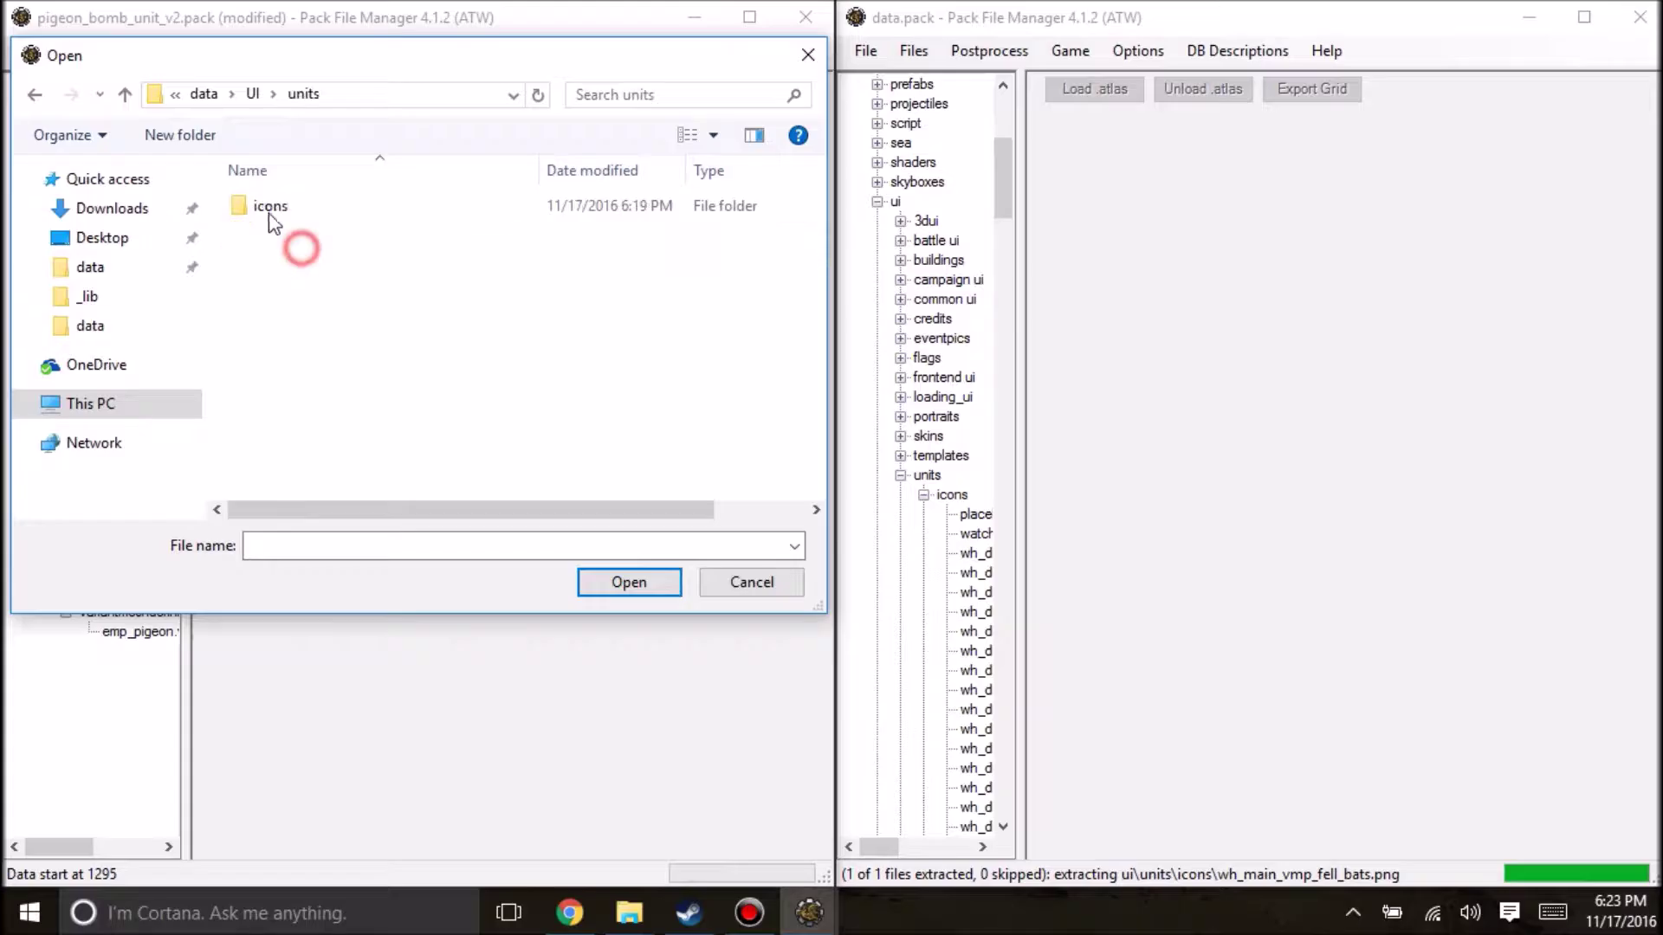
double_click(231, 215)
click(286, 229)
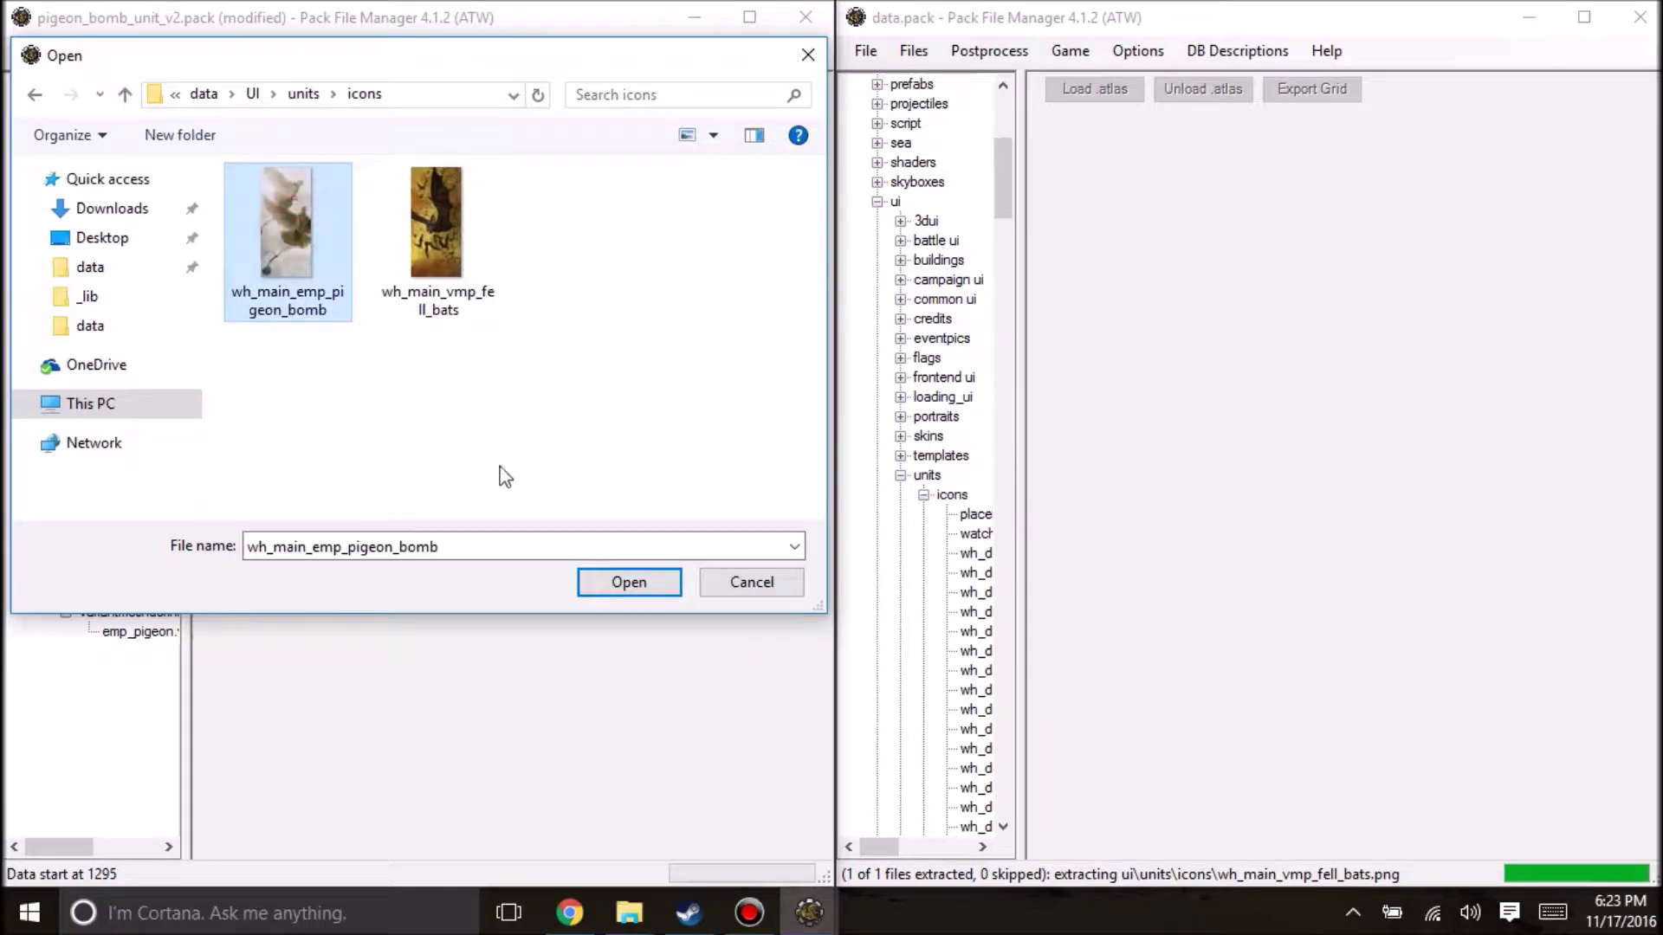
click(620, 582)
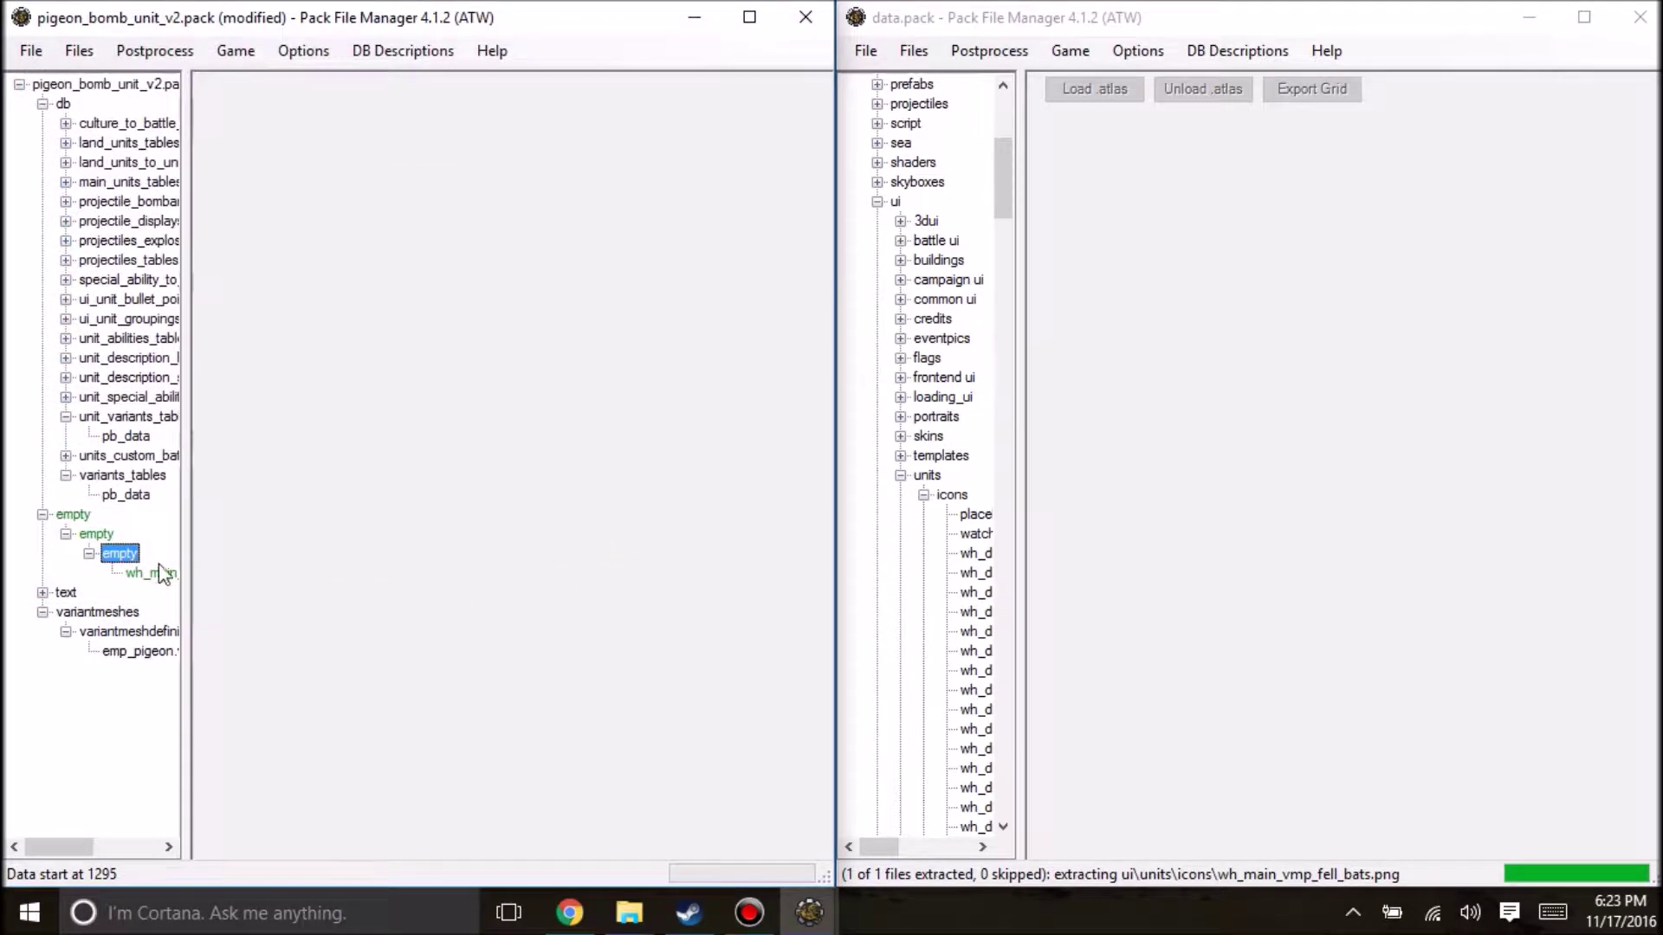
key(ctrl+s)
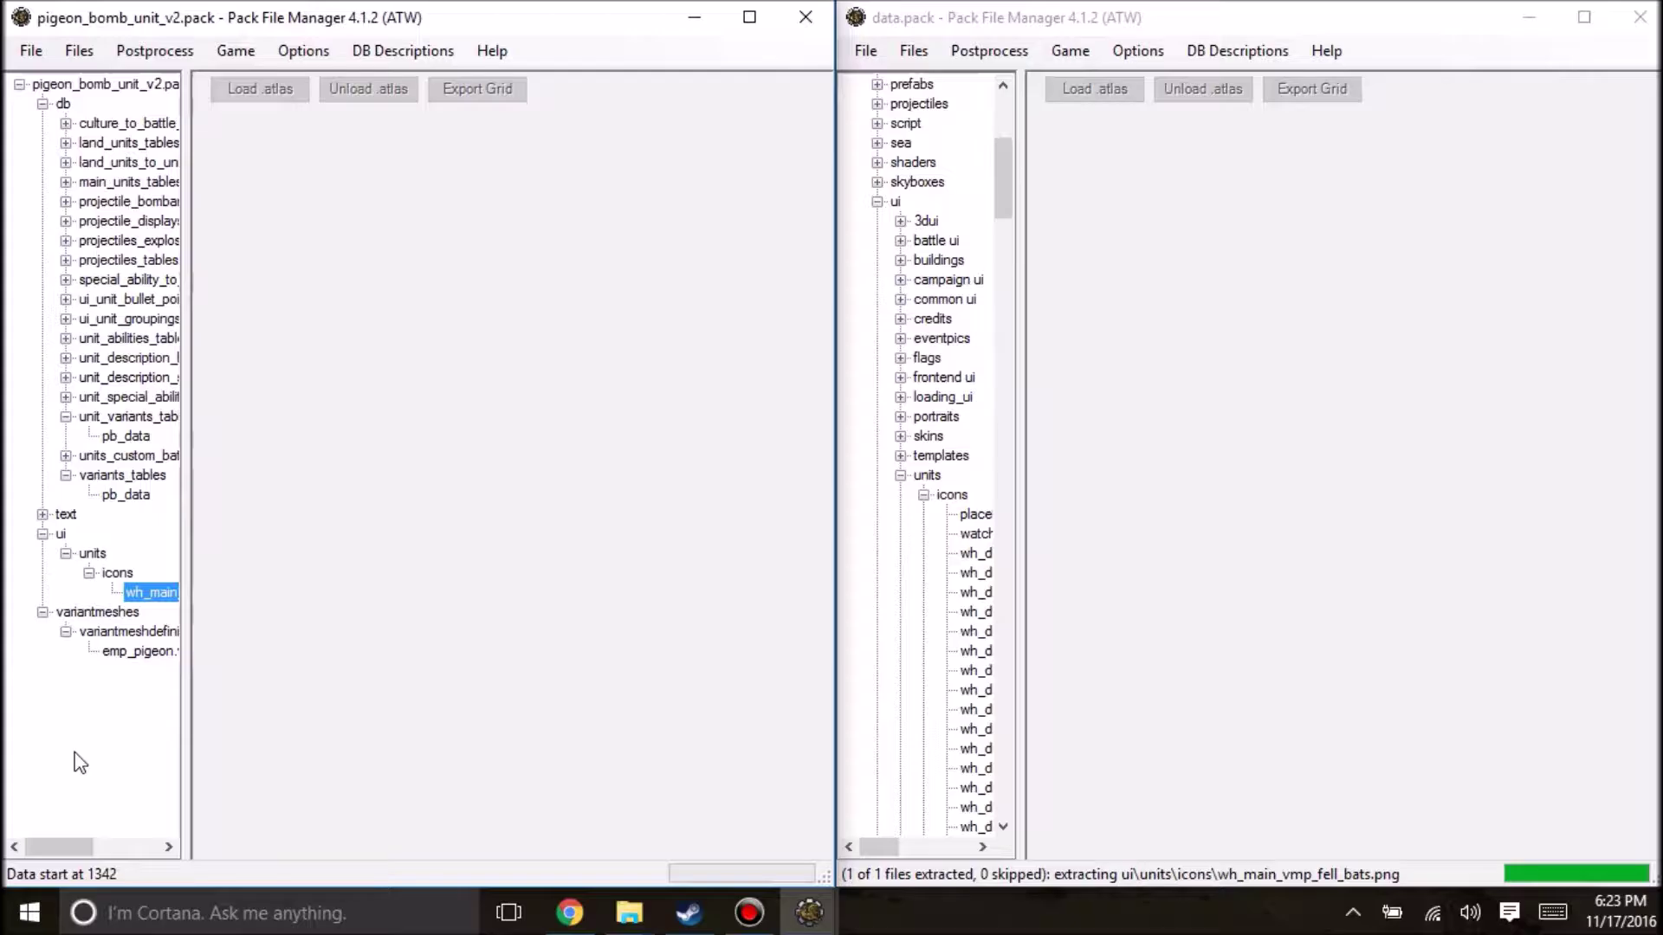
click(83, 845)
drag(83, 844, 100, 840)
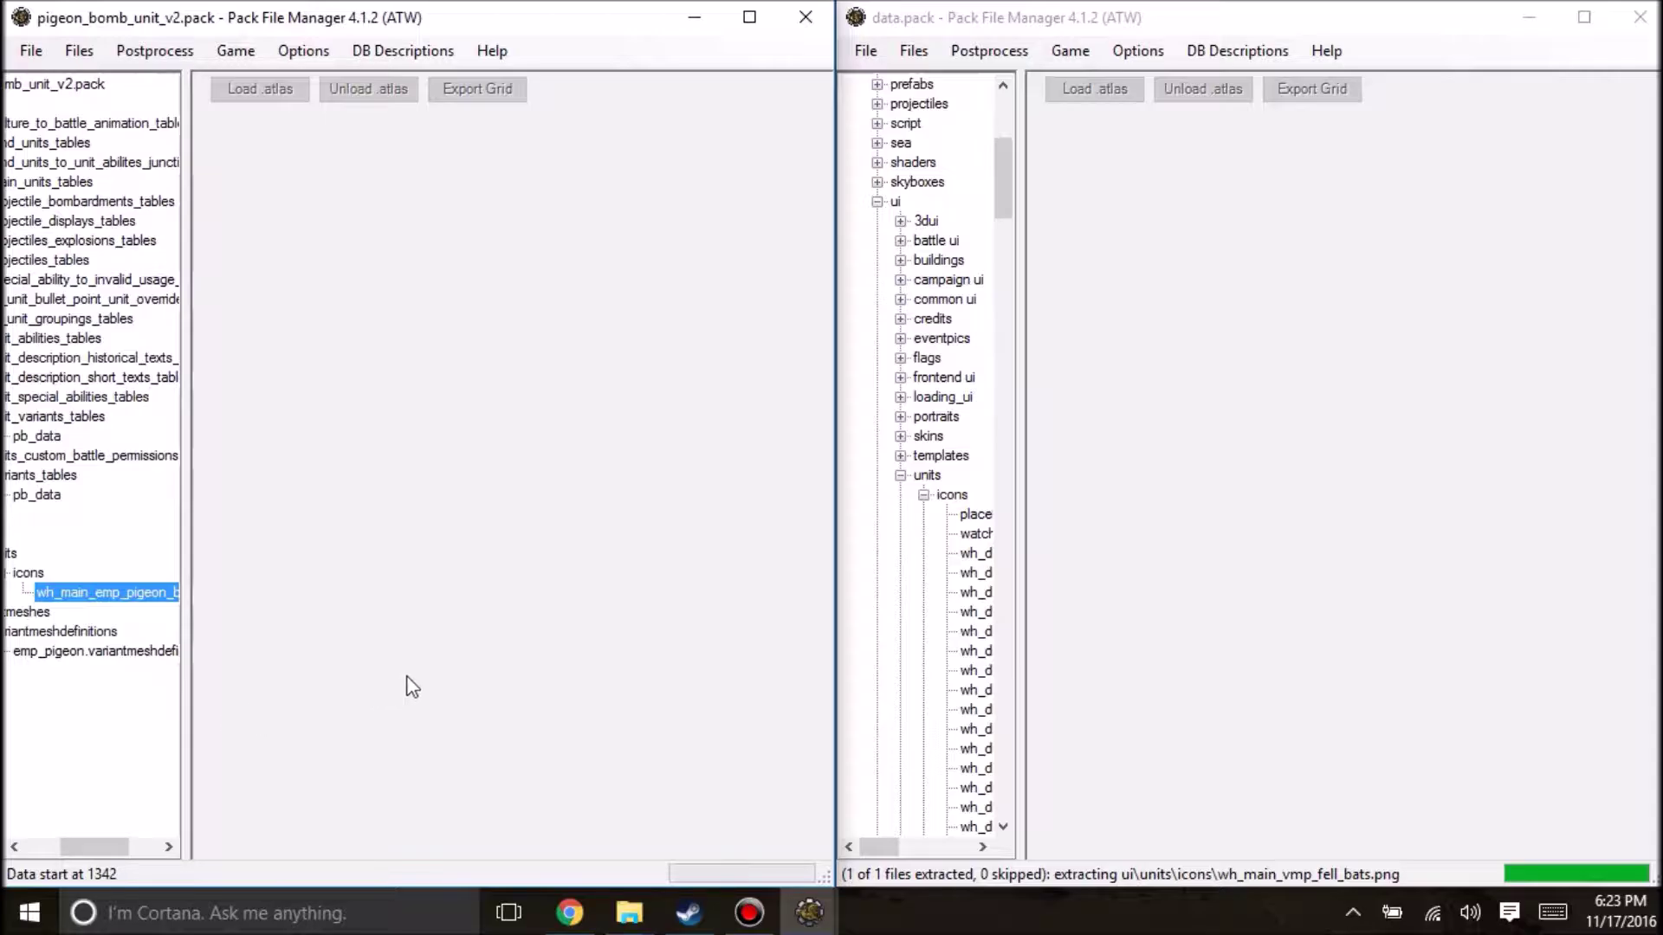
click(570, 913)
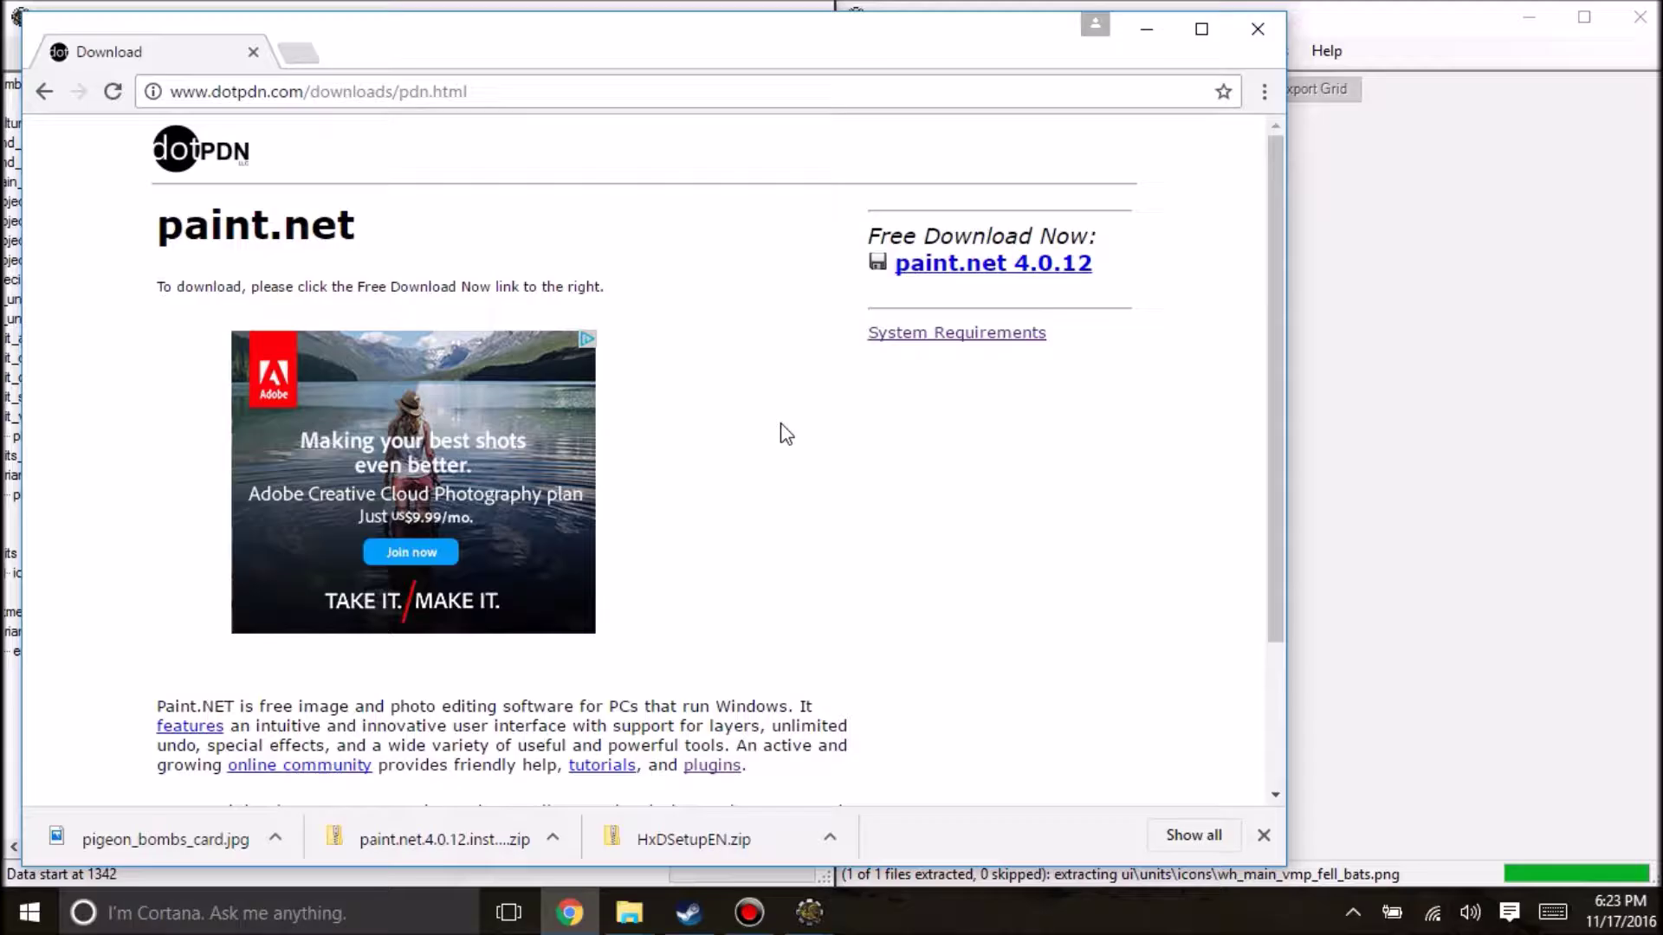
- Close the Chrome window showing the paint.net download page
click(1253, 31)
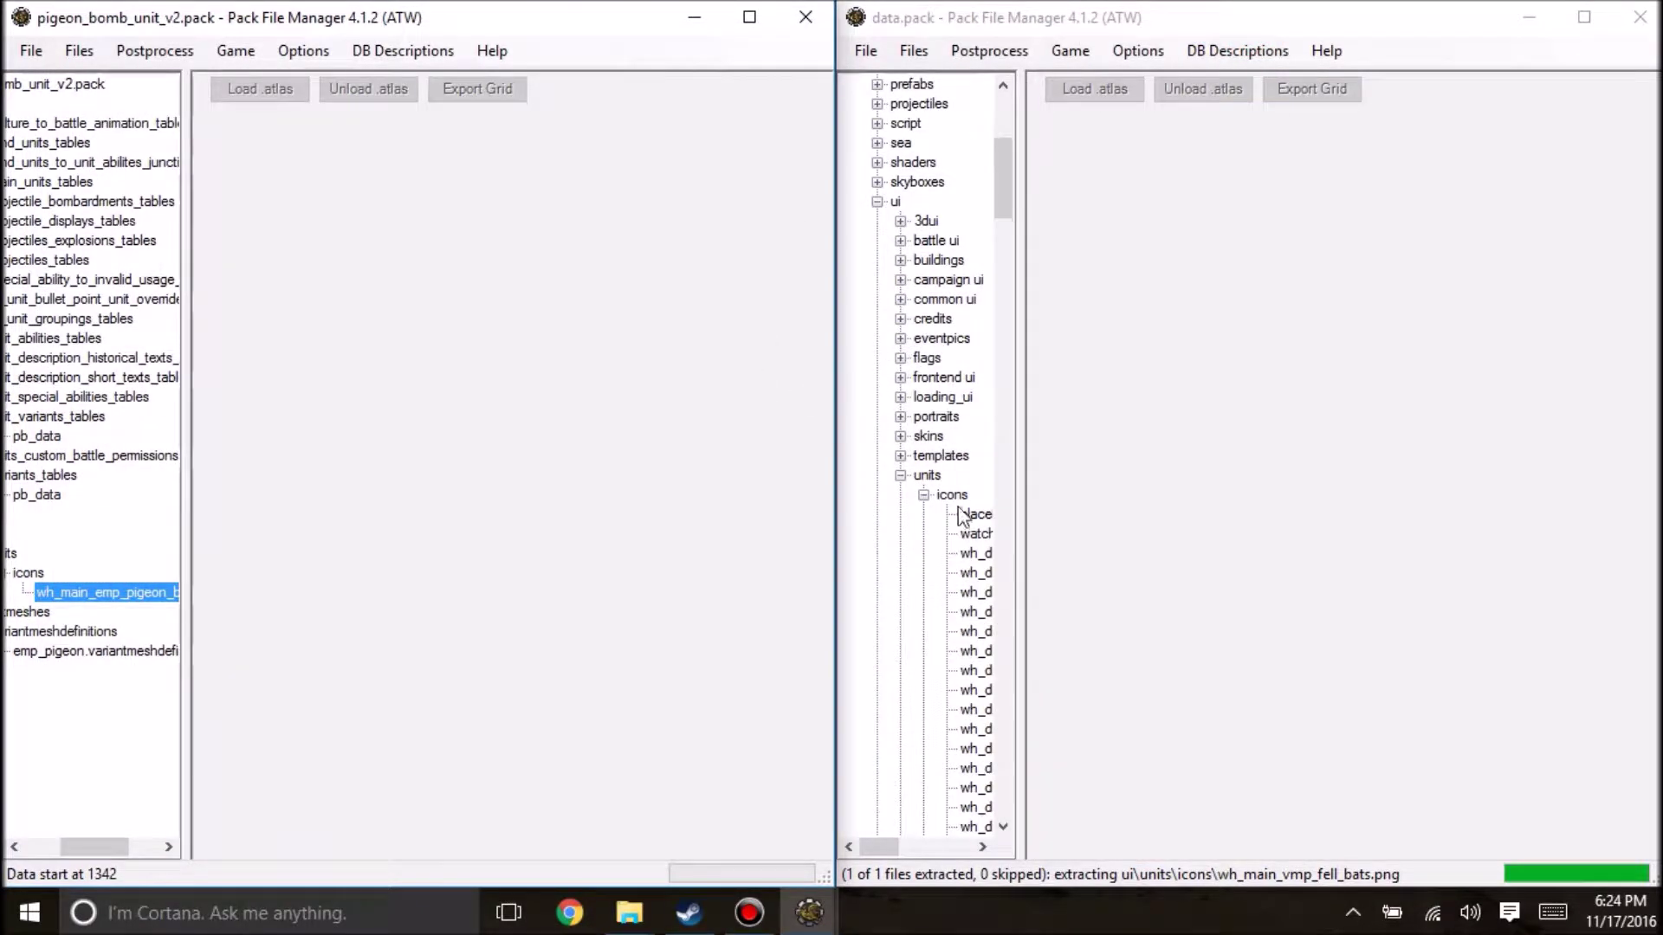
- Open emp_pigeon.variantmeshdefinition as text from its context menu
click(512, 13)
drag(512, 14, 526, 14)
drag(91, 853, 31, 849)
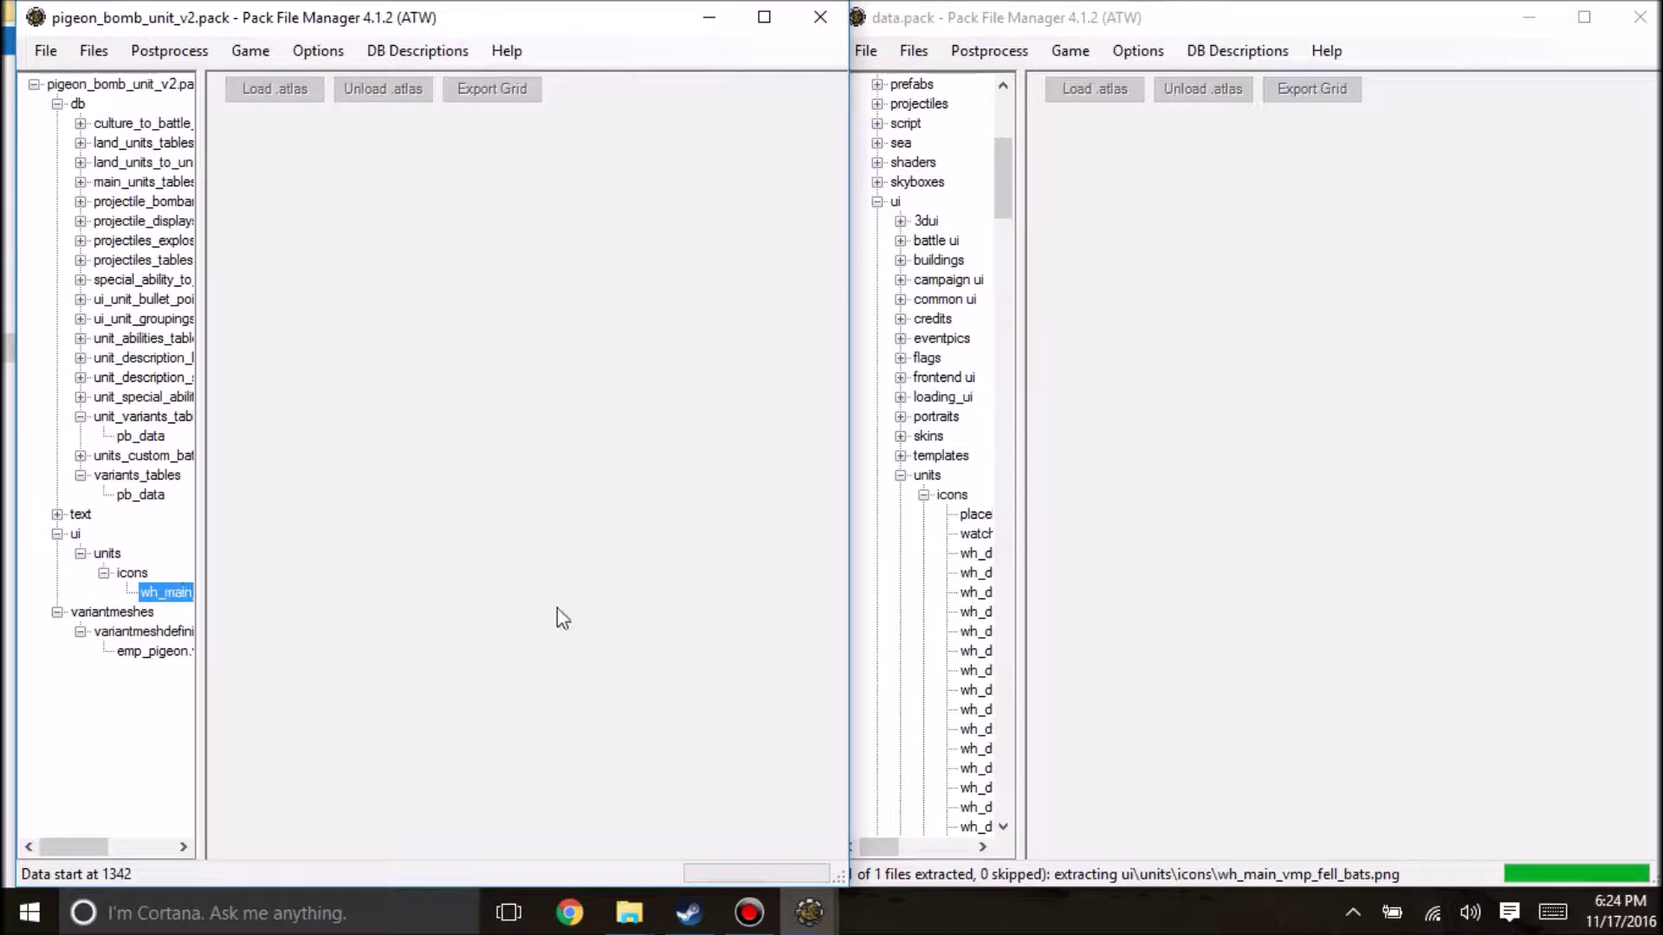
click(154, 651)
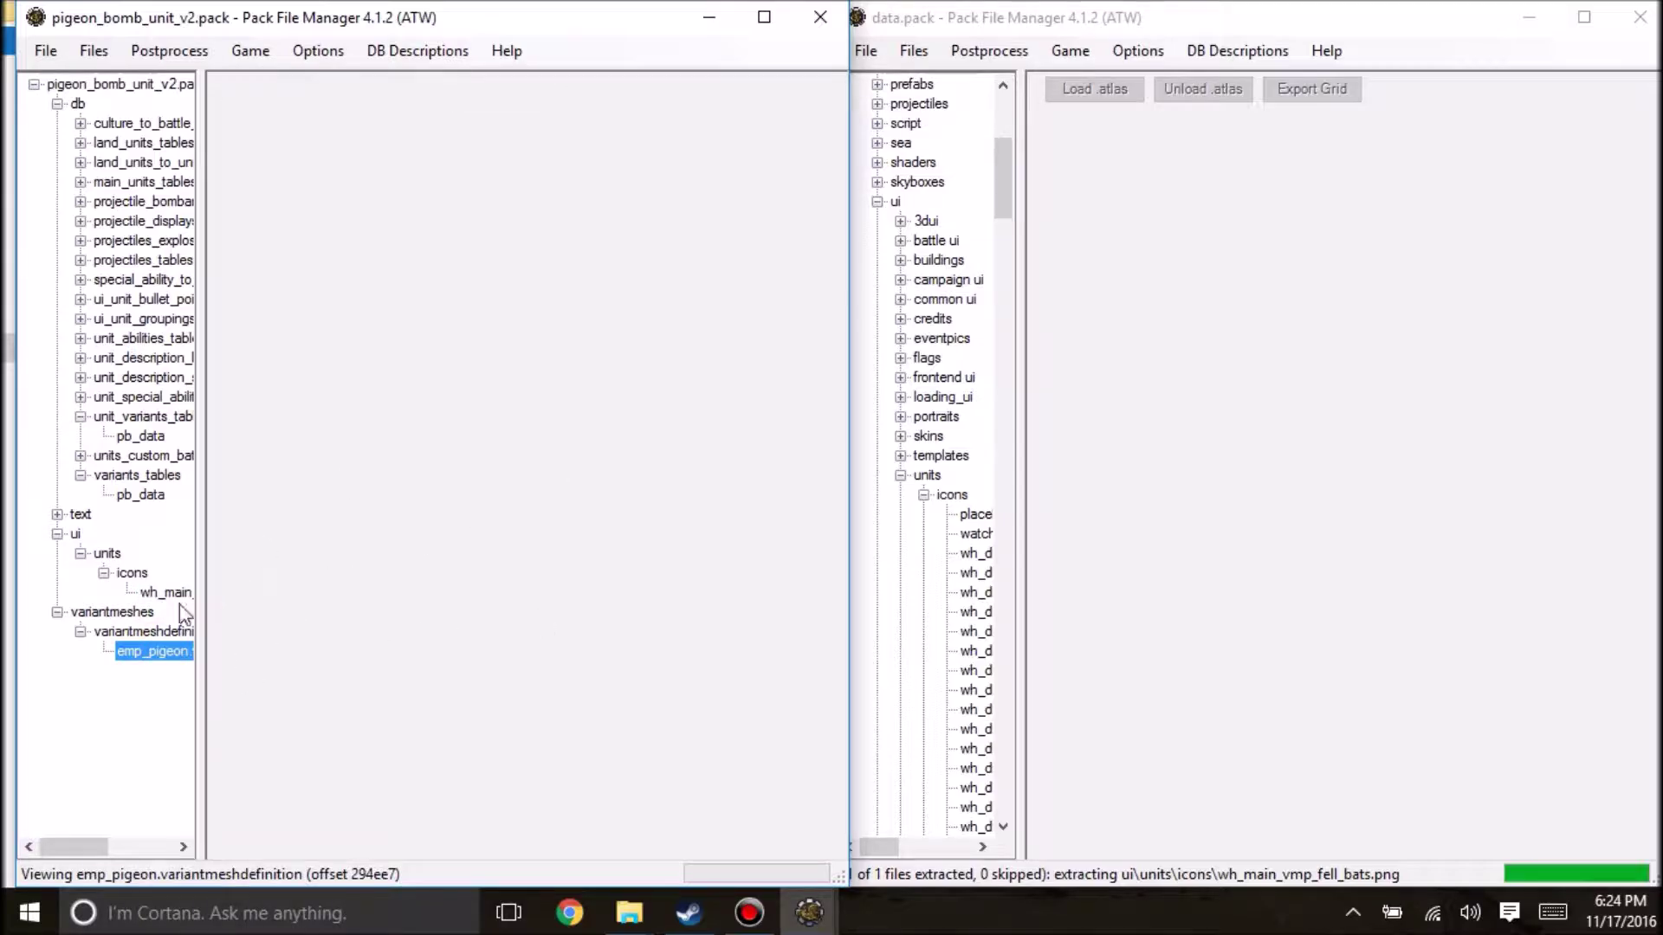
right_click(163, 660)
mouse_move(279, 757)
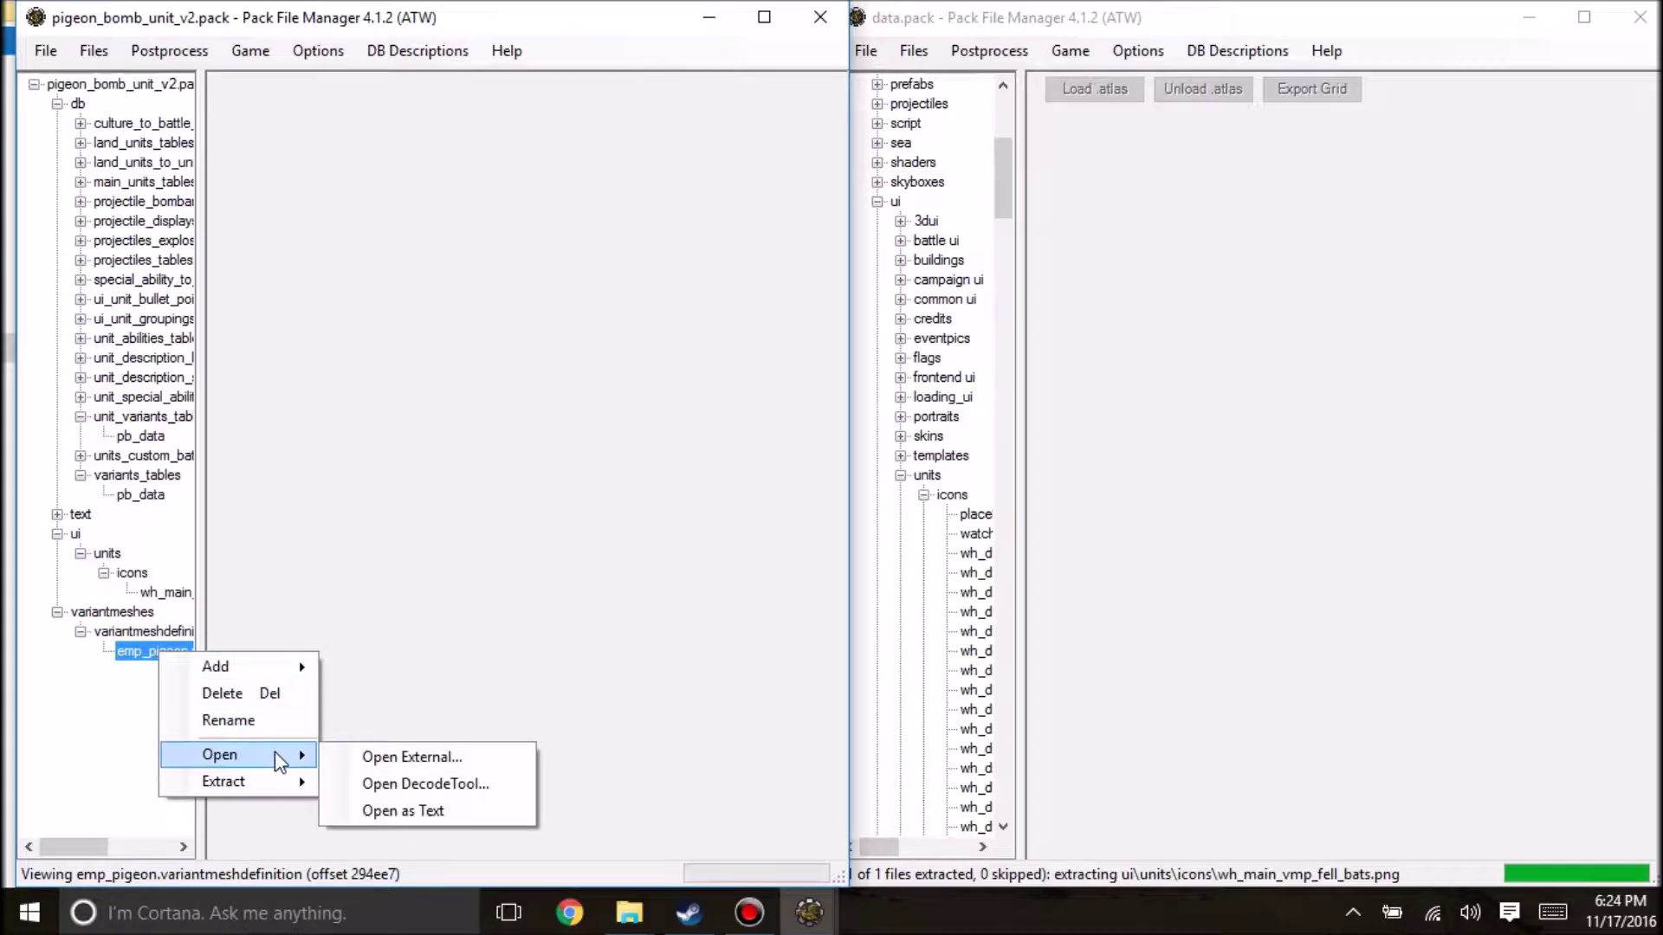
click(435, 808)
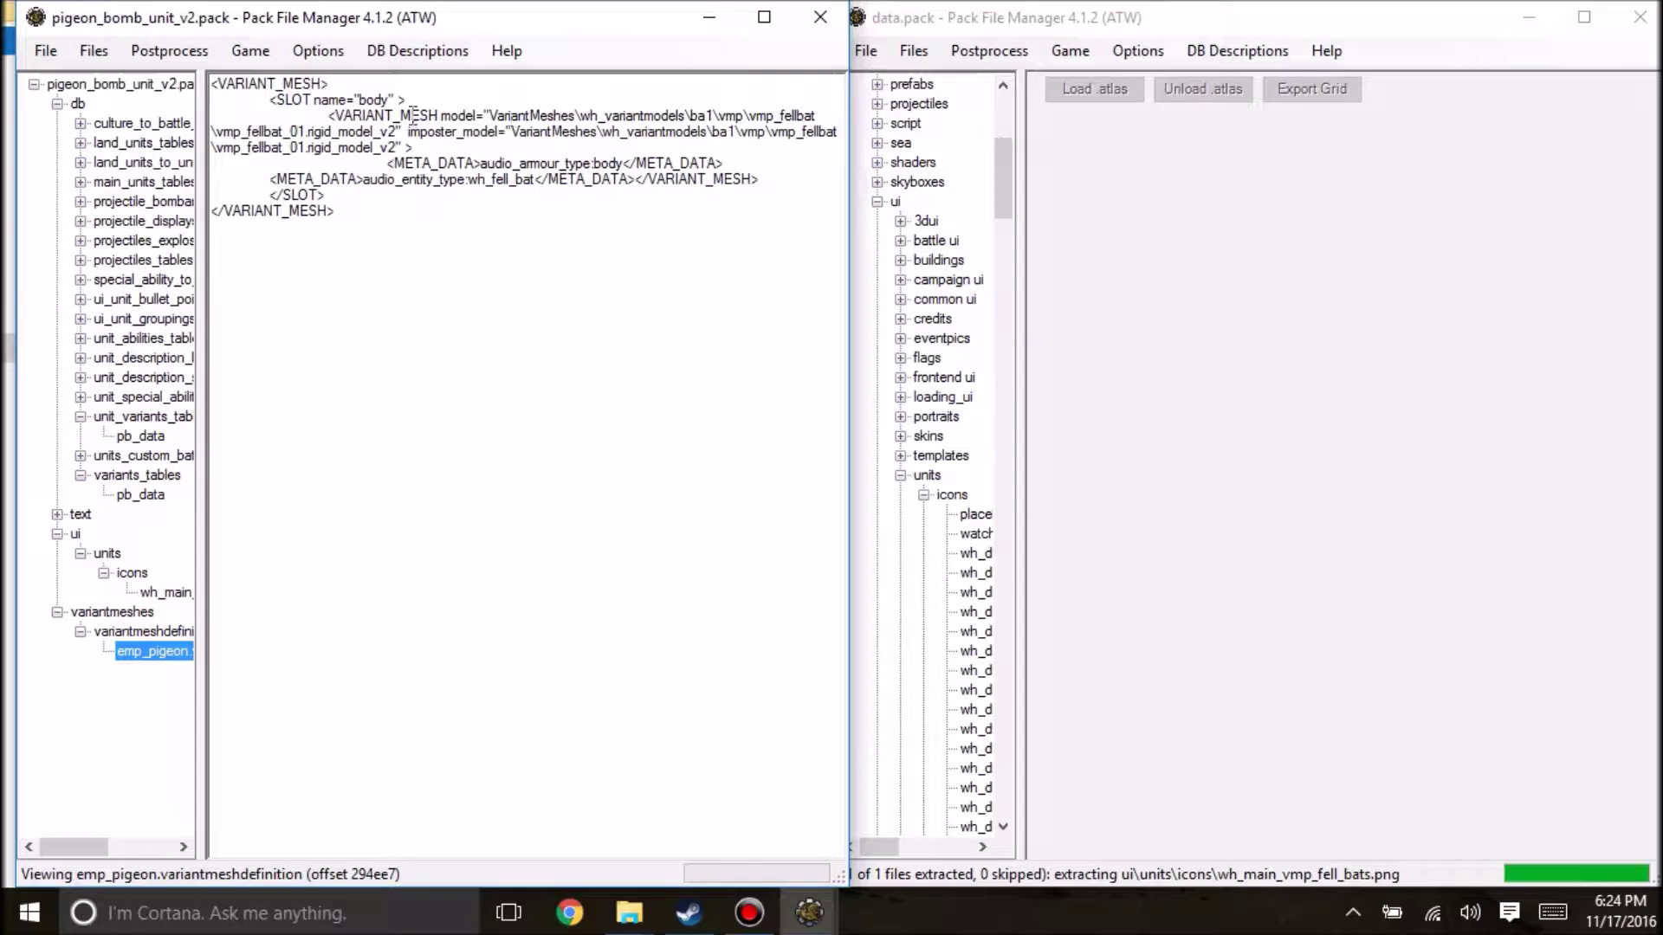
- Highlight the vmp_fellbat model path, close the Downloads and icons windows, then switch to variants_dds.pack
drag(333, 115, 389, 132)
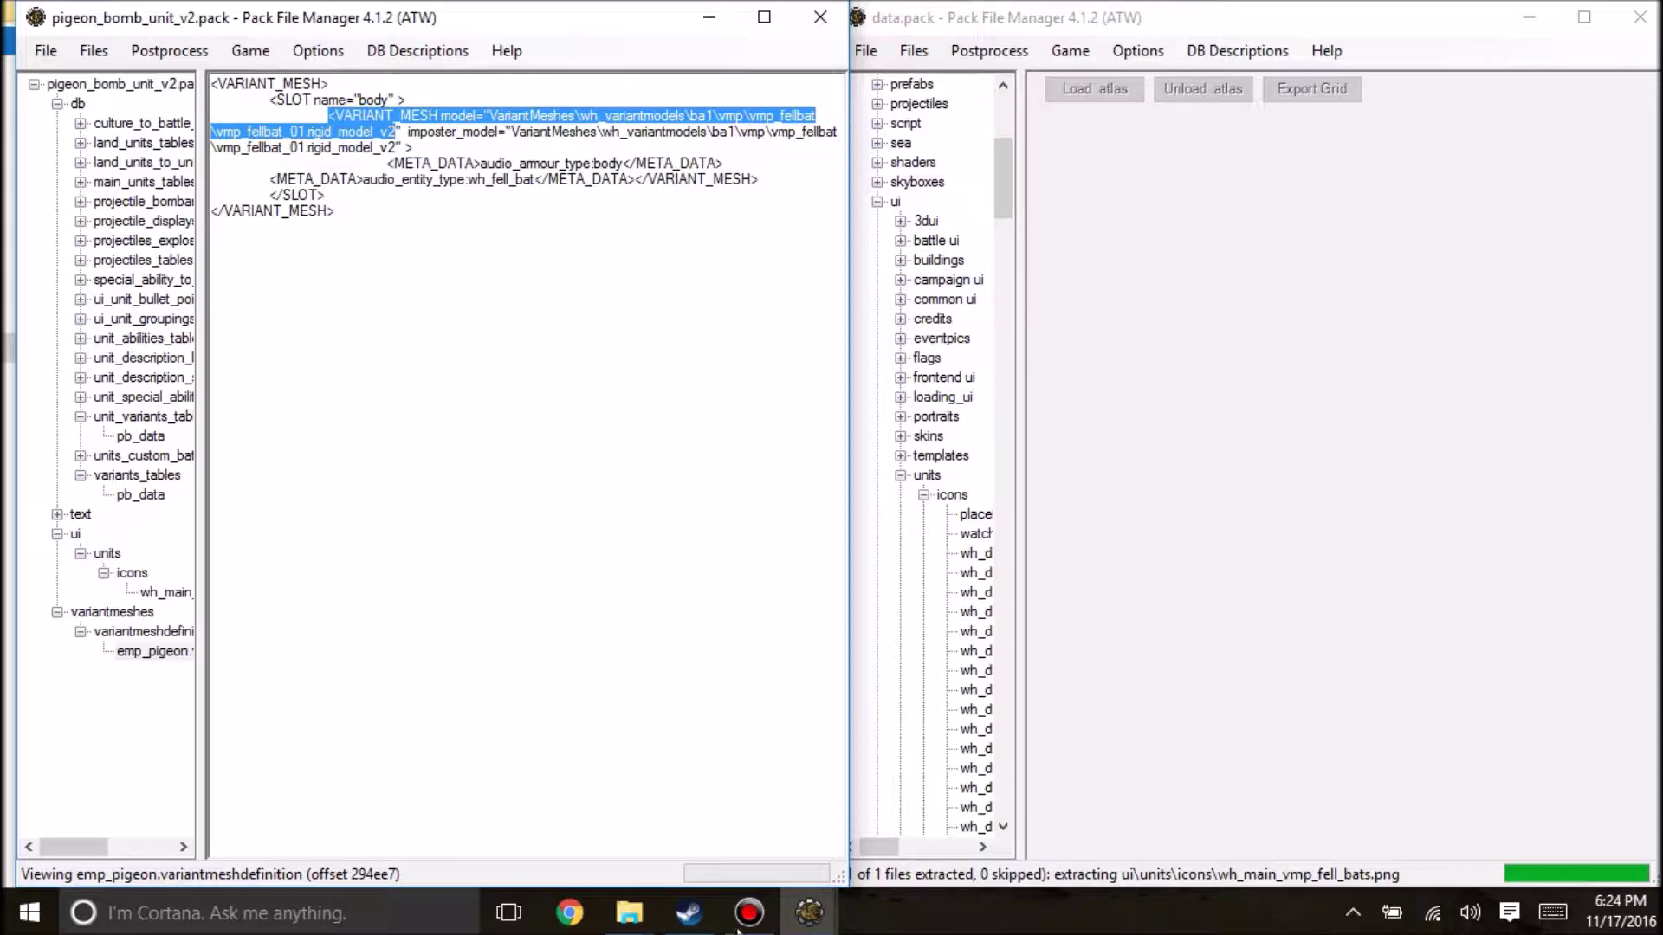
mouse_move(629, 912)
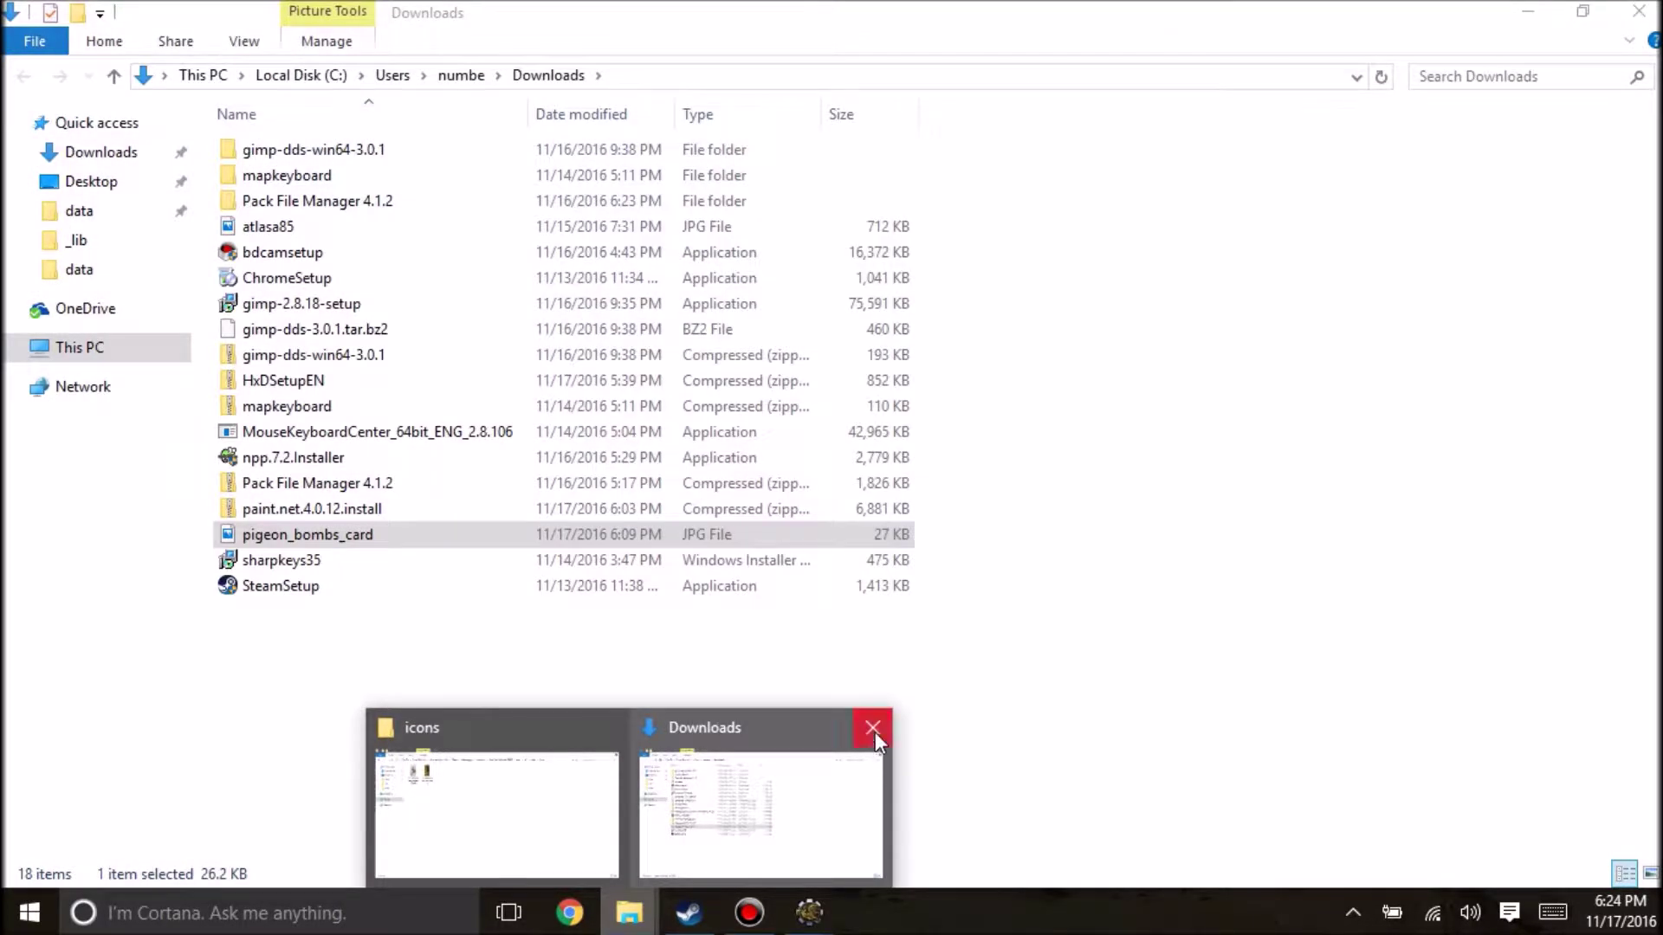
click(872, 728)
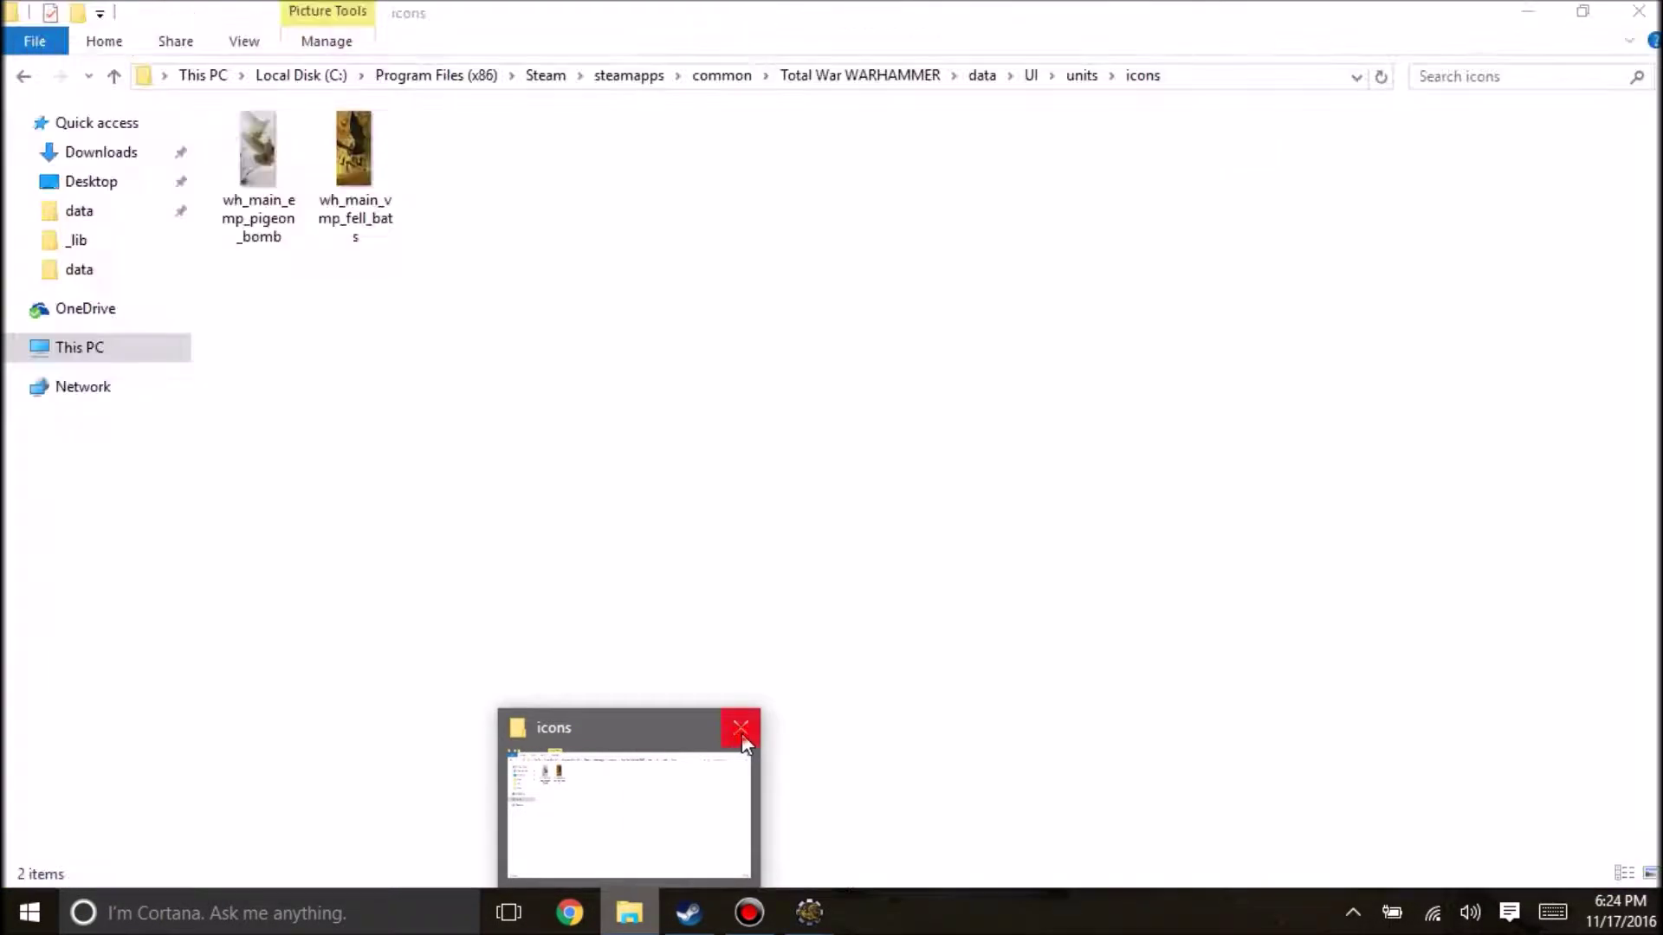
click(742, 732)
mouse_move(809, 912)
click(916, 807)
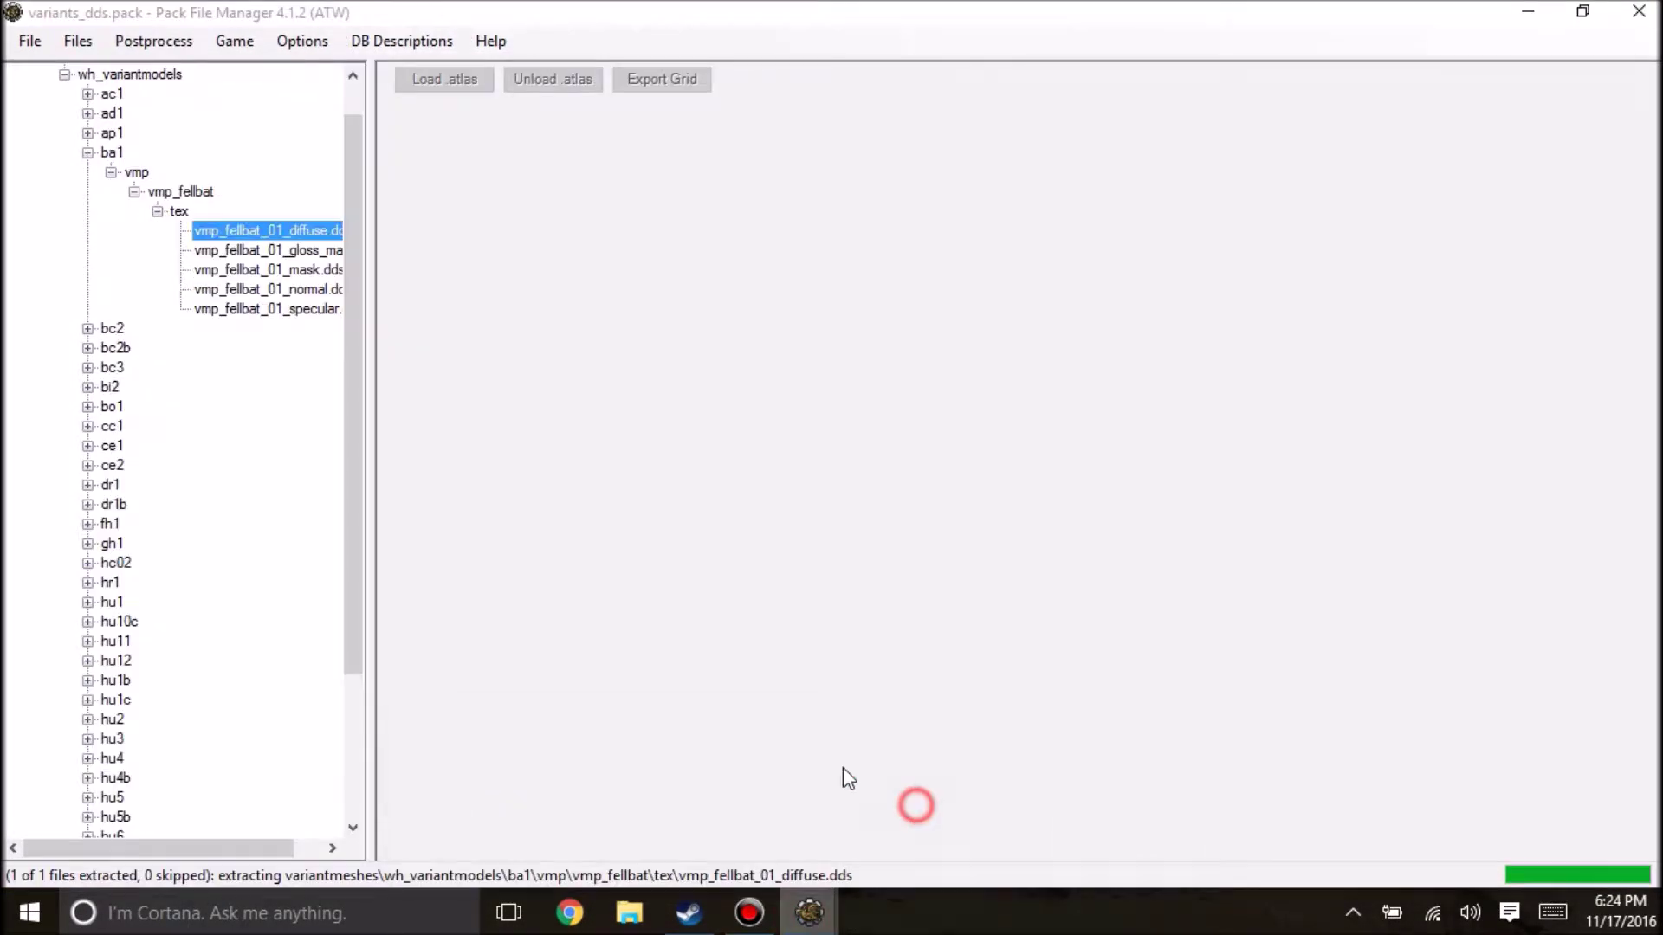
- Switch to the variants.pack window listing vmp_fellbat_01 under ba1 > vmp > vmp_fellbat
scroll(154, 397, up, 1)
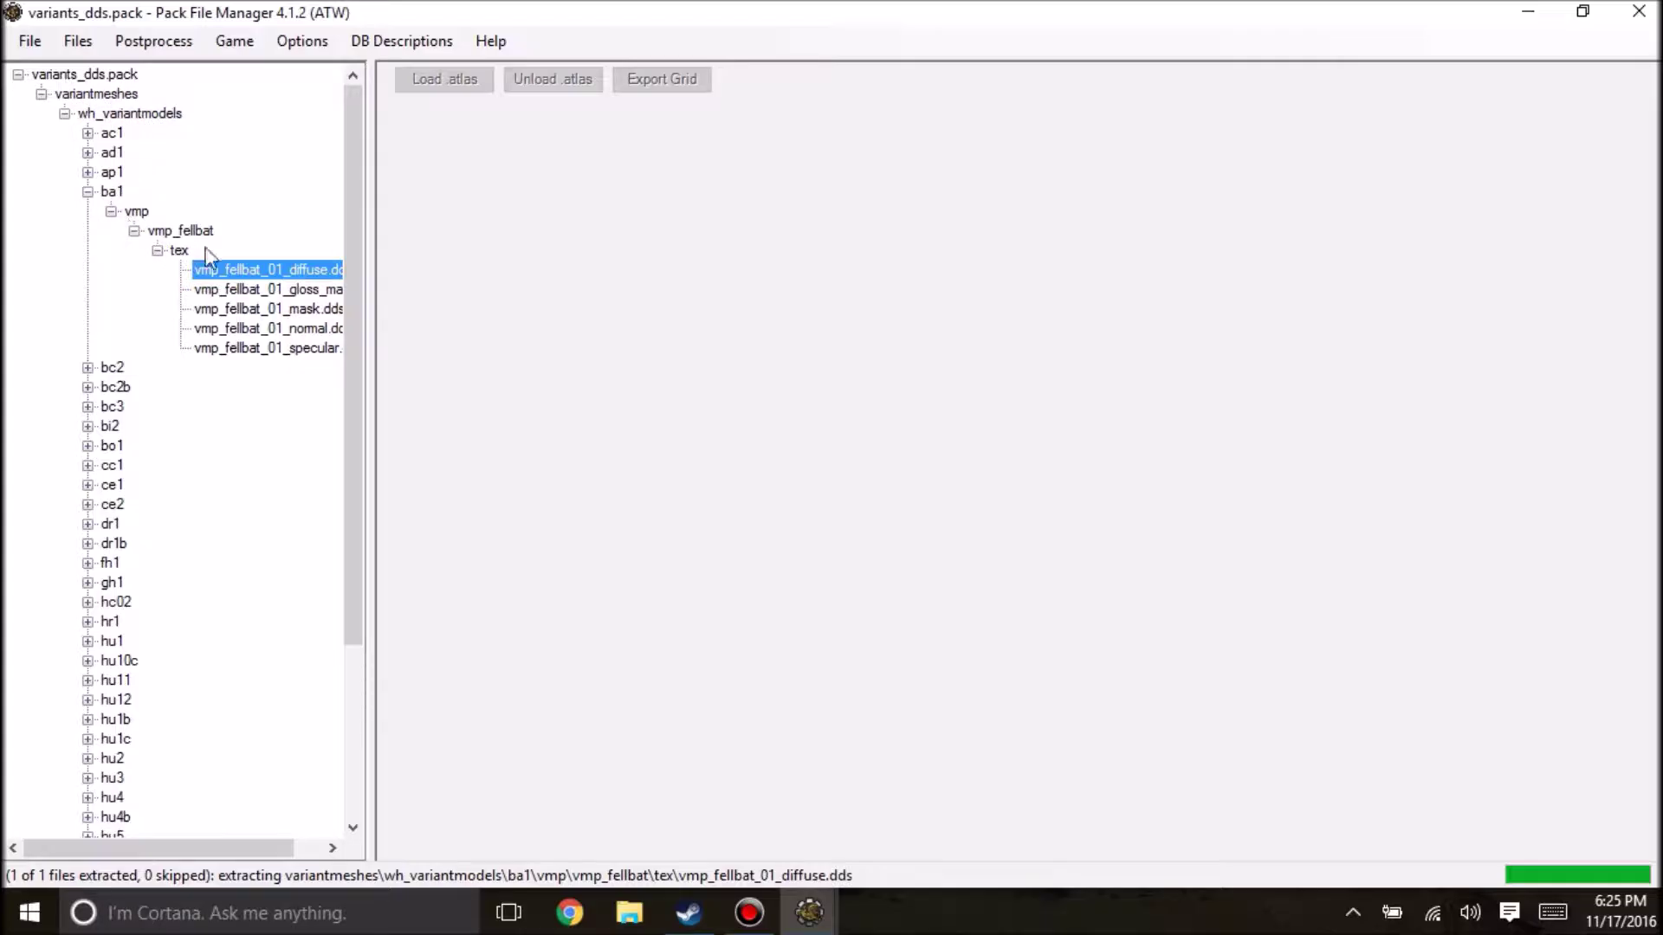
drag(175, 851, 200, 851)
mouse_move(809, 912)
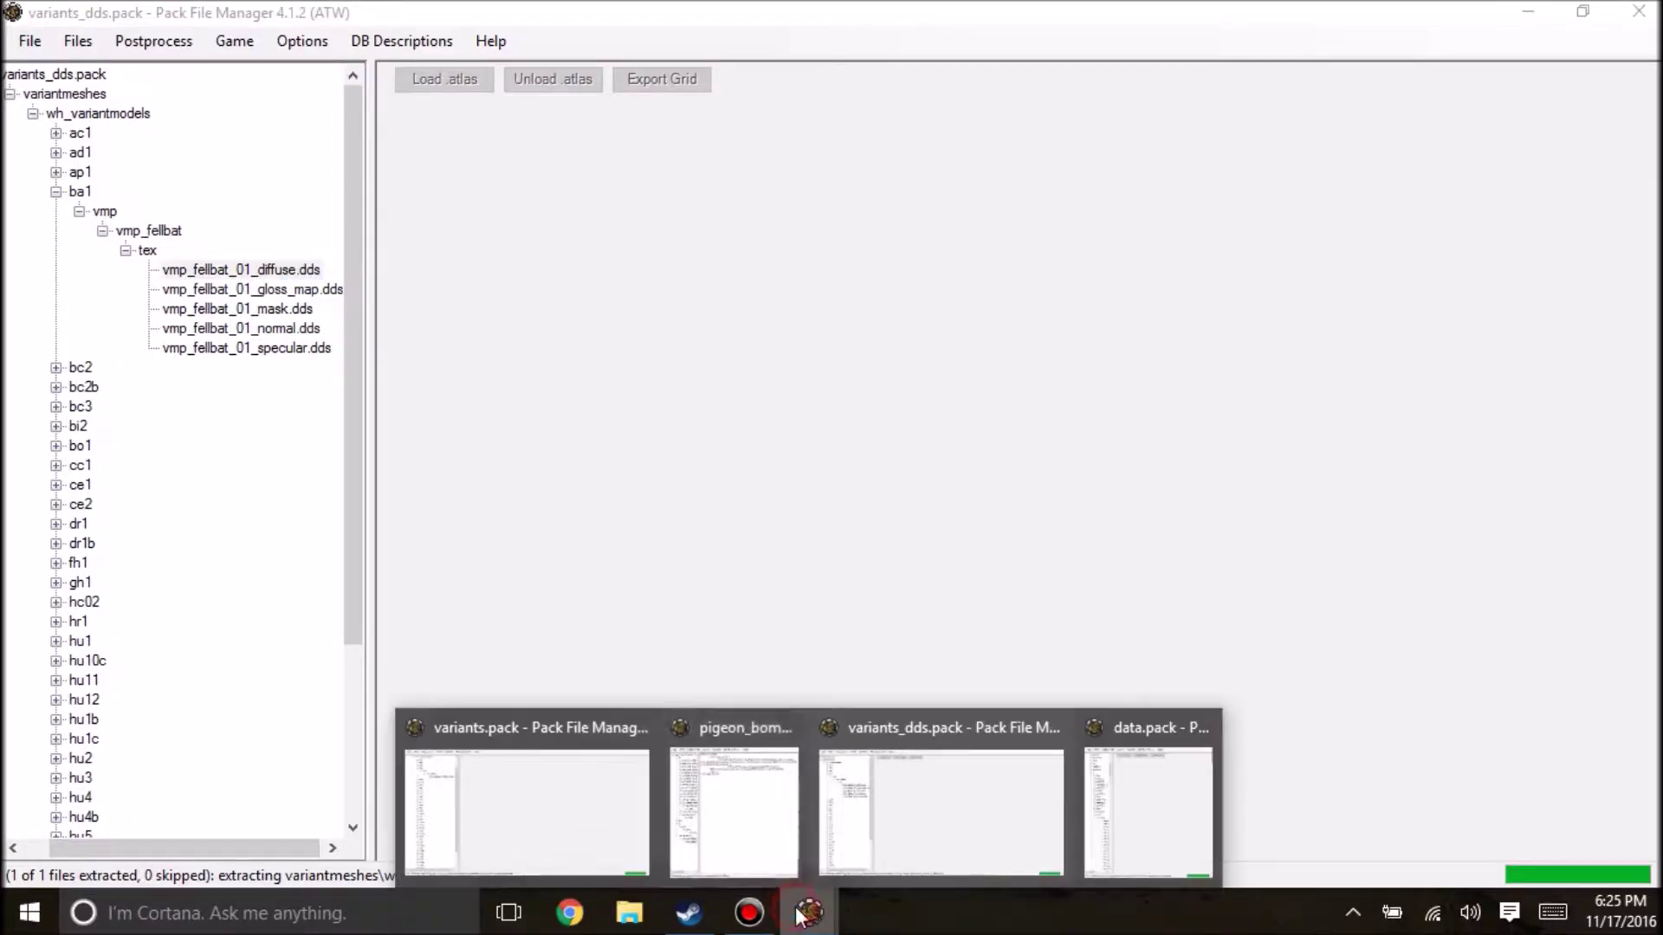
click(587, 795)
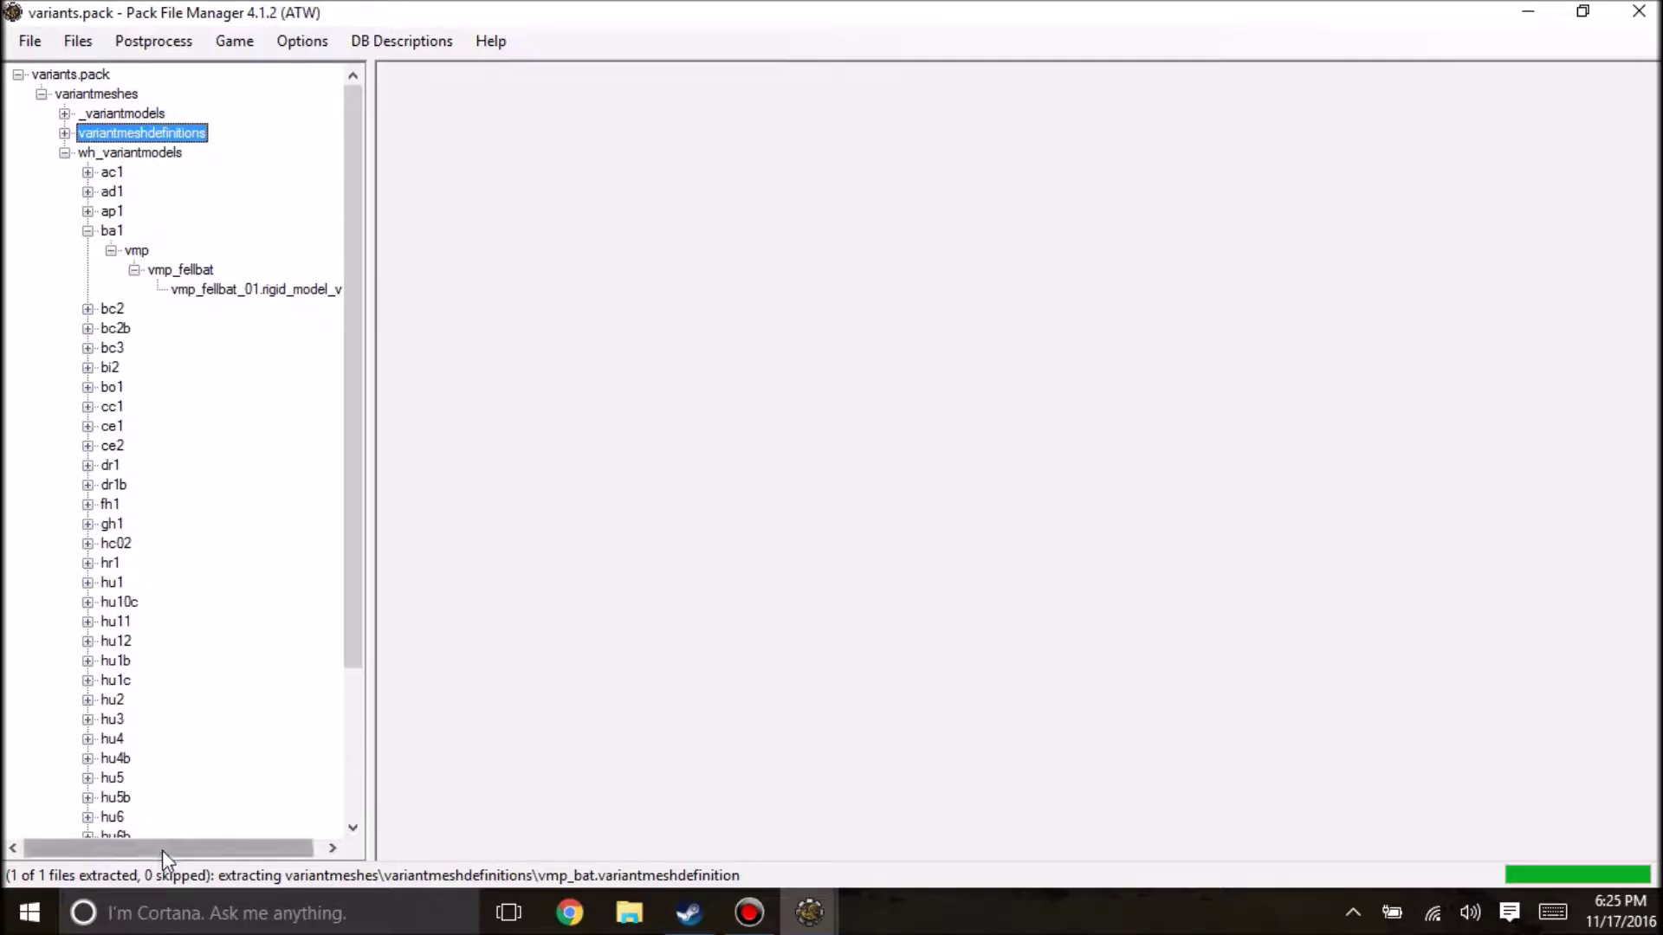
- Extract vmp_fellbat_01.rigid_model_v2 to the data folder, then return to variants_dds.pack
drag(163, 850, 173, 851)
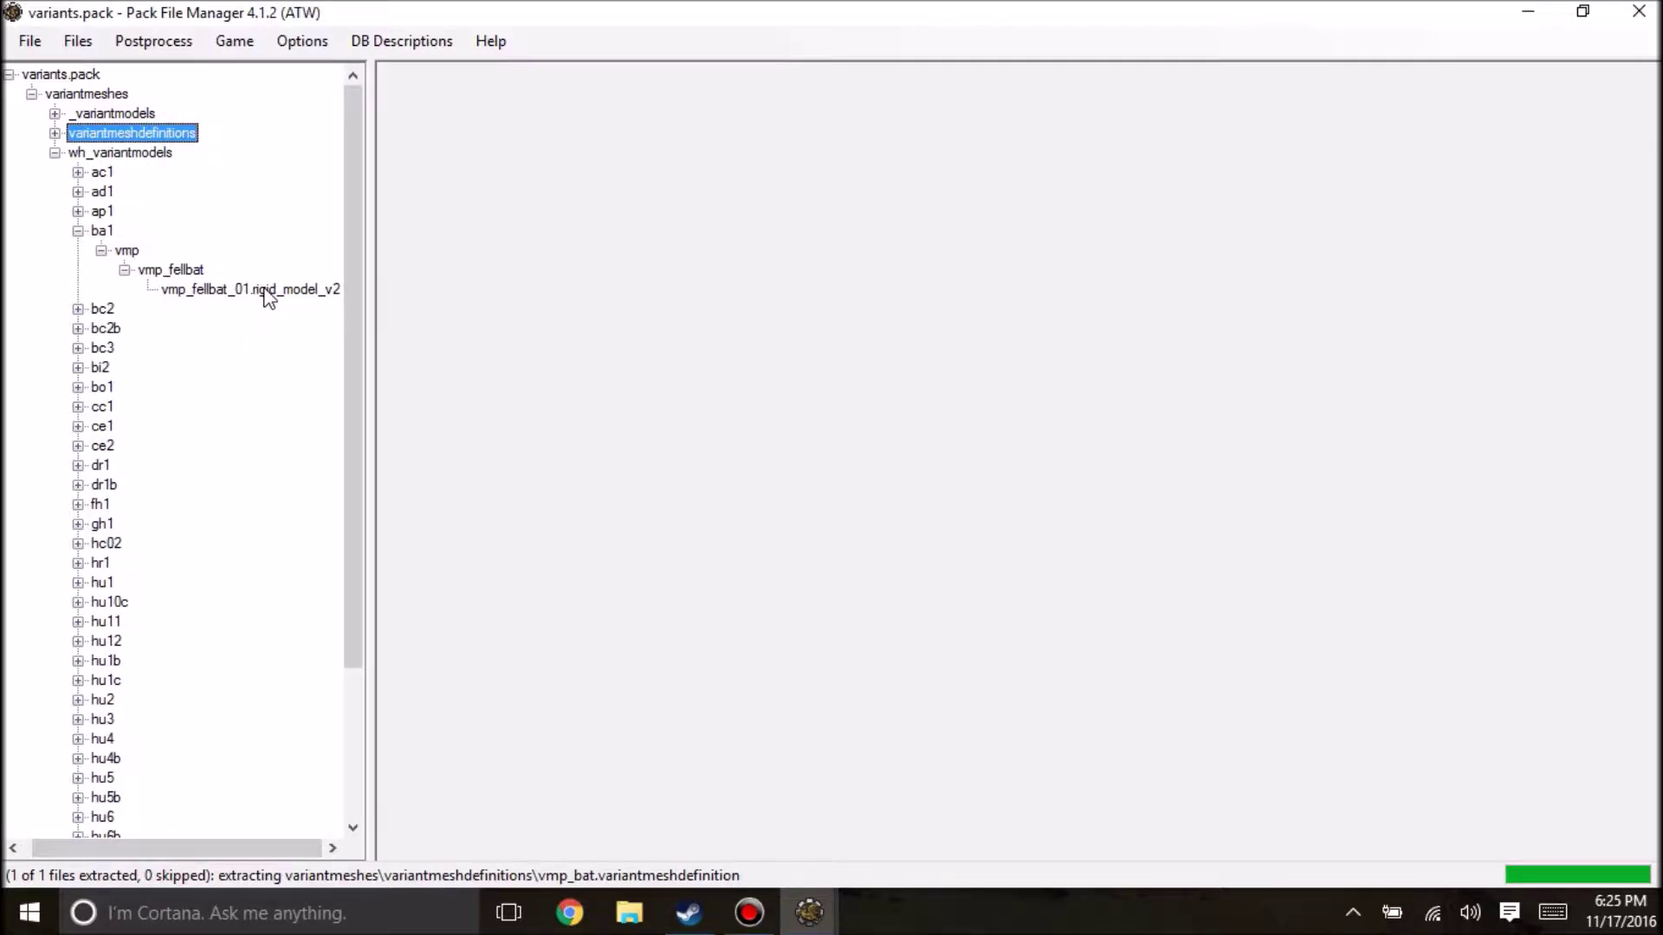
click(221, 291)
right_click(221, 291)
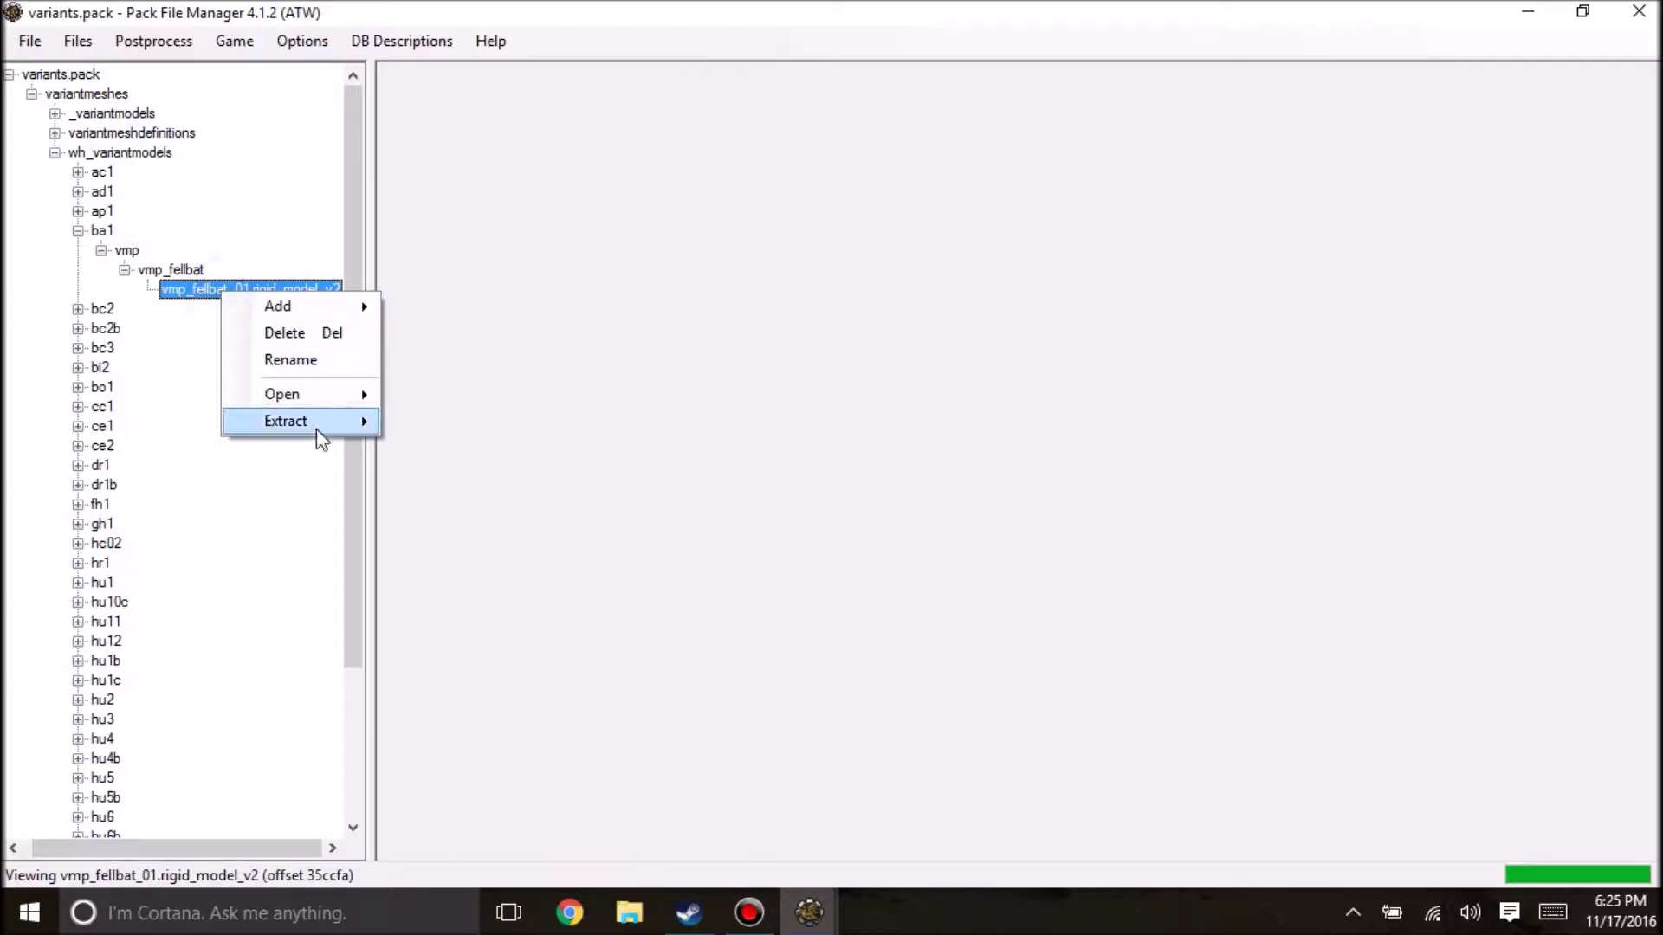
mouse_move(389, 440)
click(468, 424)
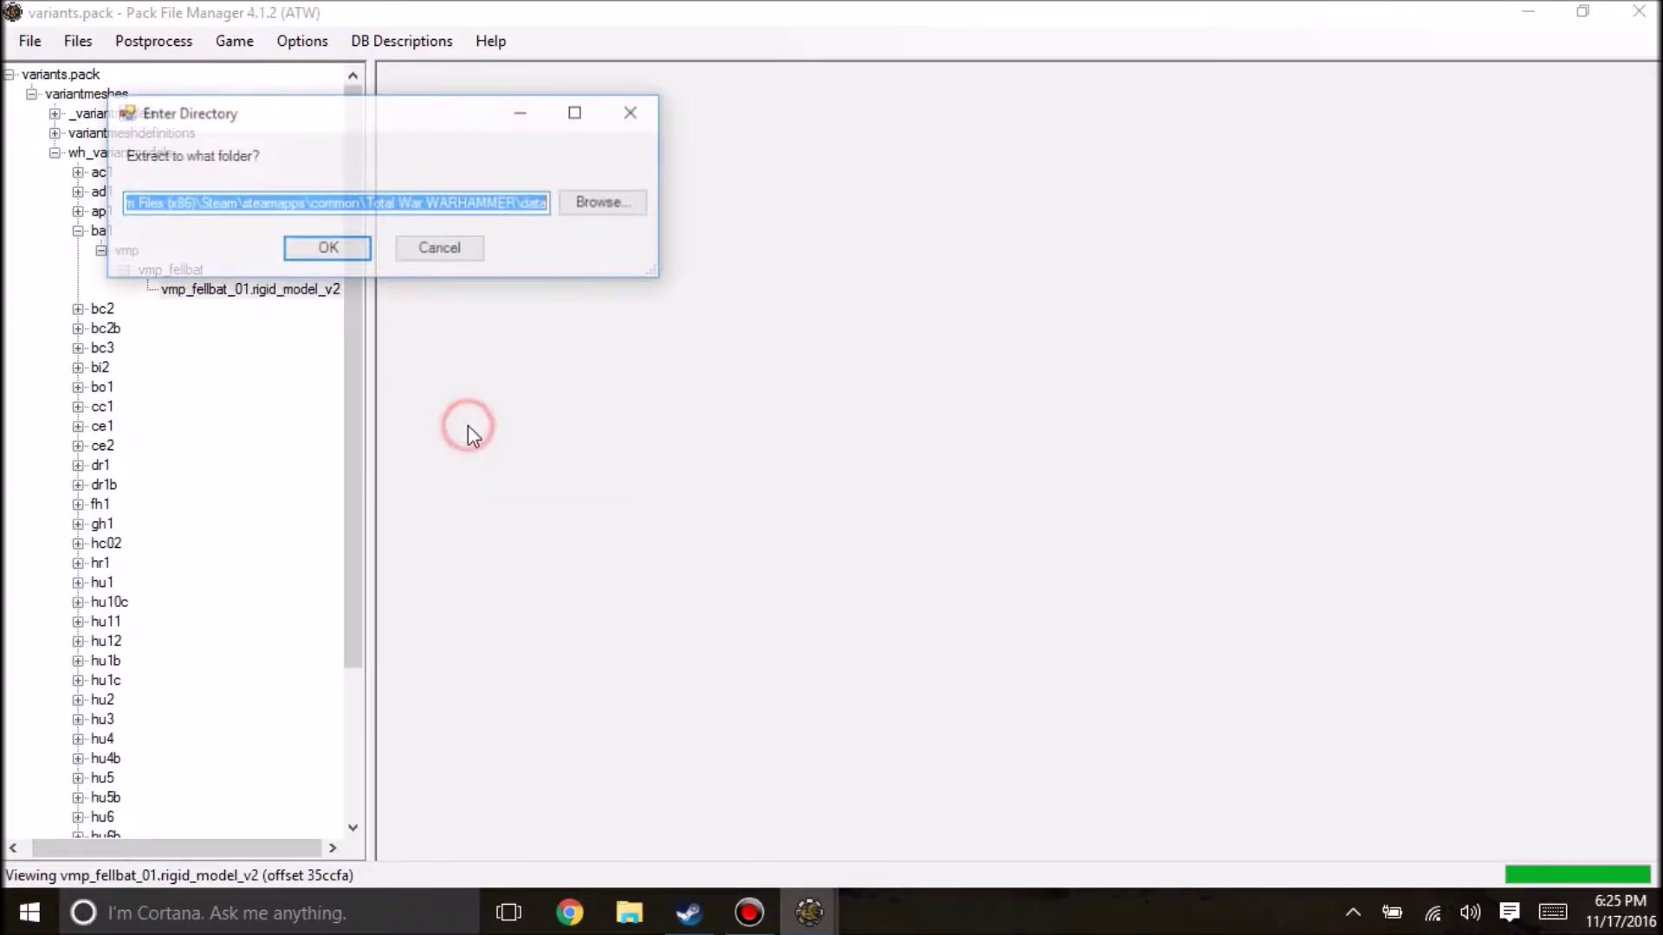
click(364, 251)
mouse_move(809, 913)
click(947, 791)
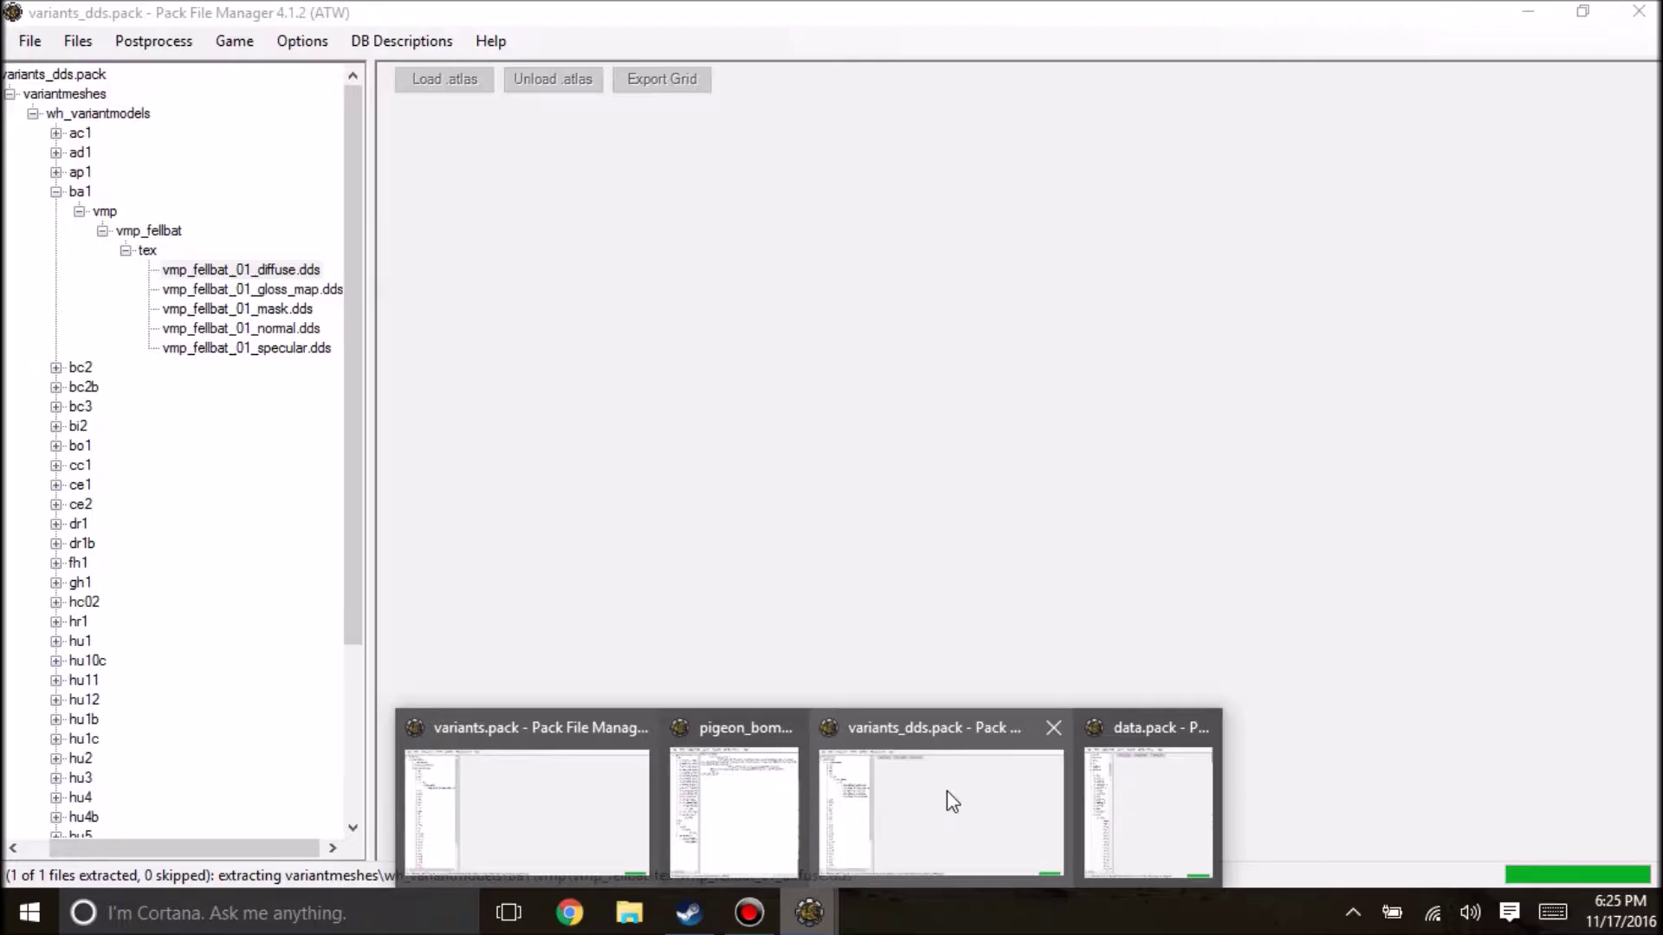
- Extract the tex folder's five vmp_fellbat_01 textures, then go to the data folder in File Explorer
right_click(145, 251)
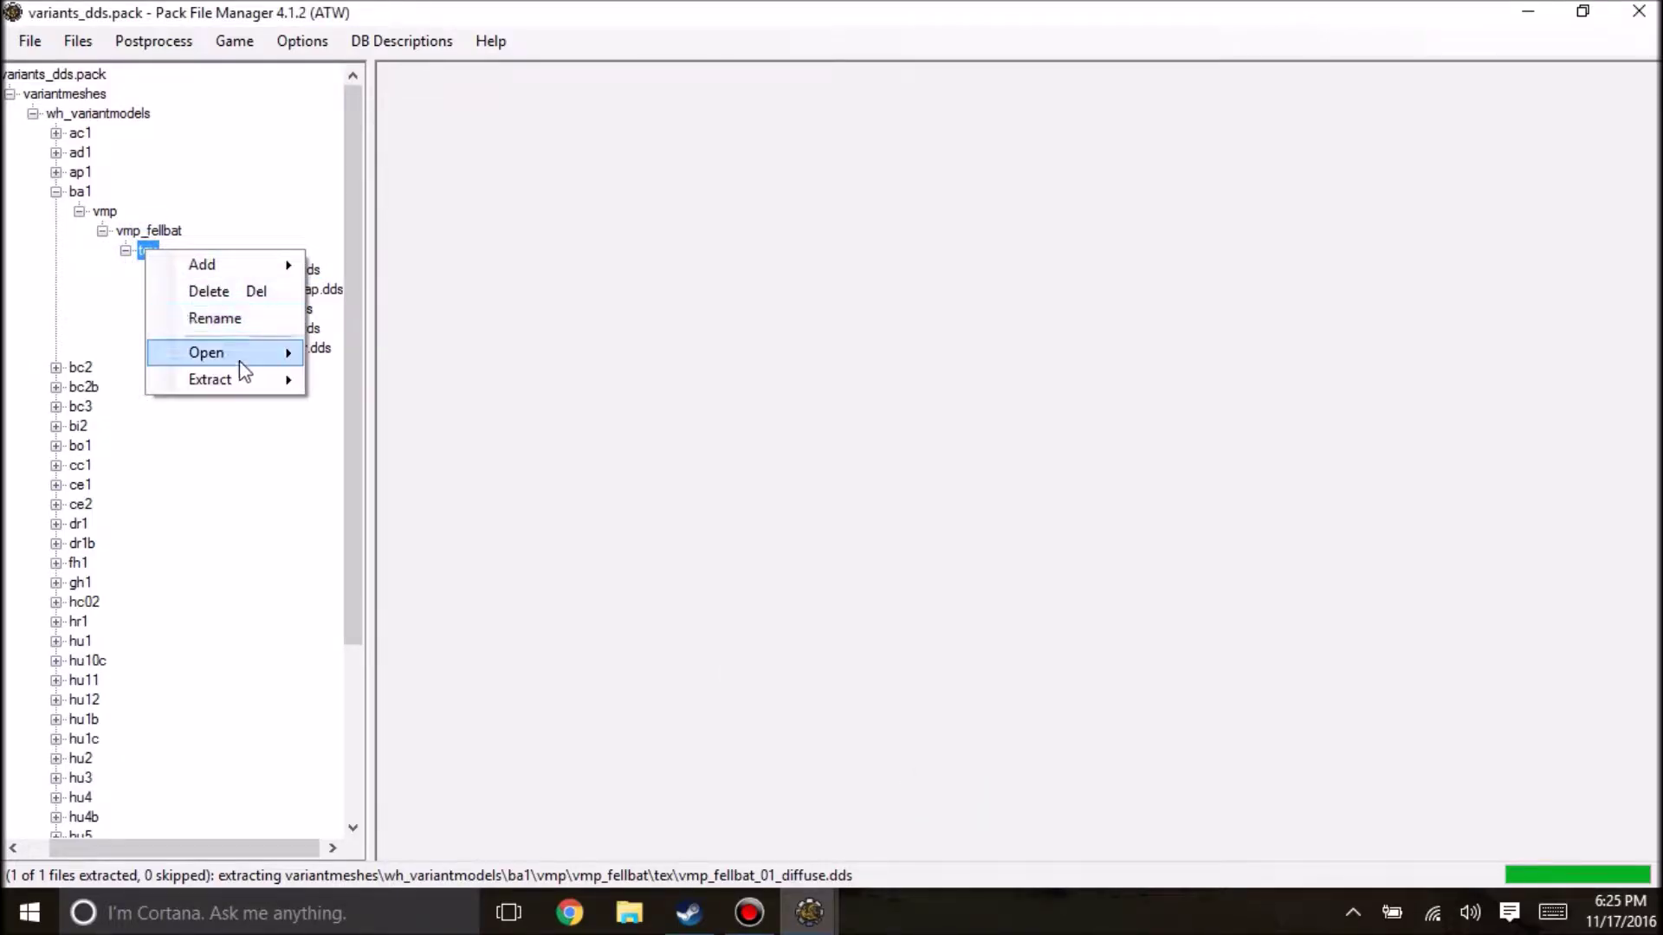
mouse_move(245, 379)
click(352, 379)
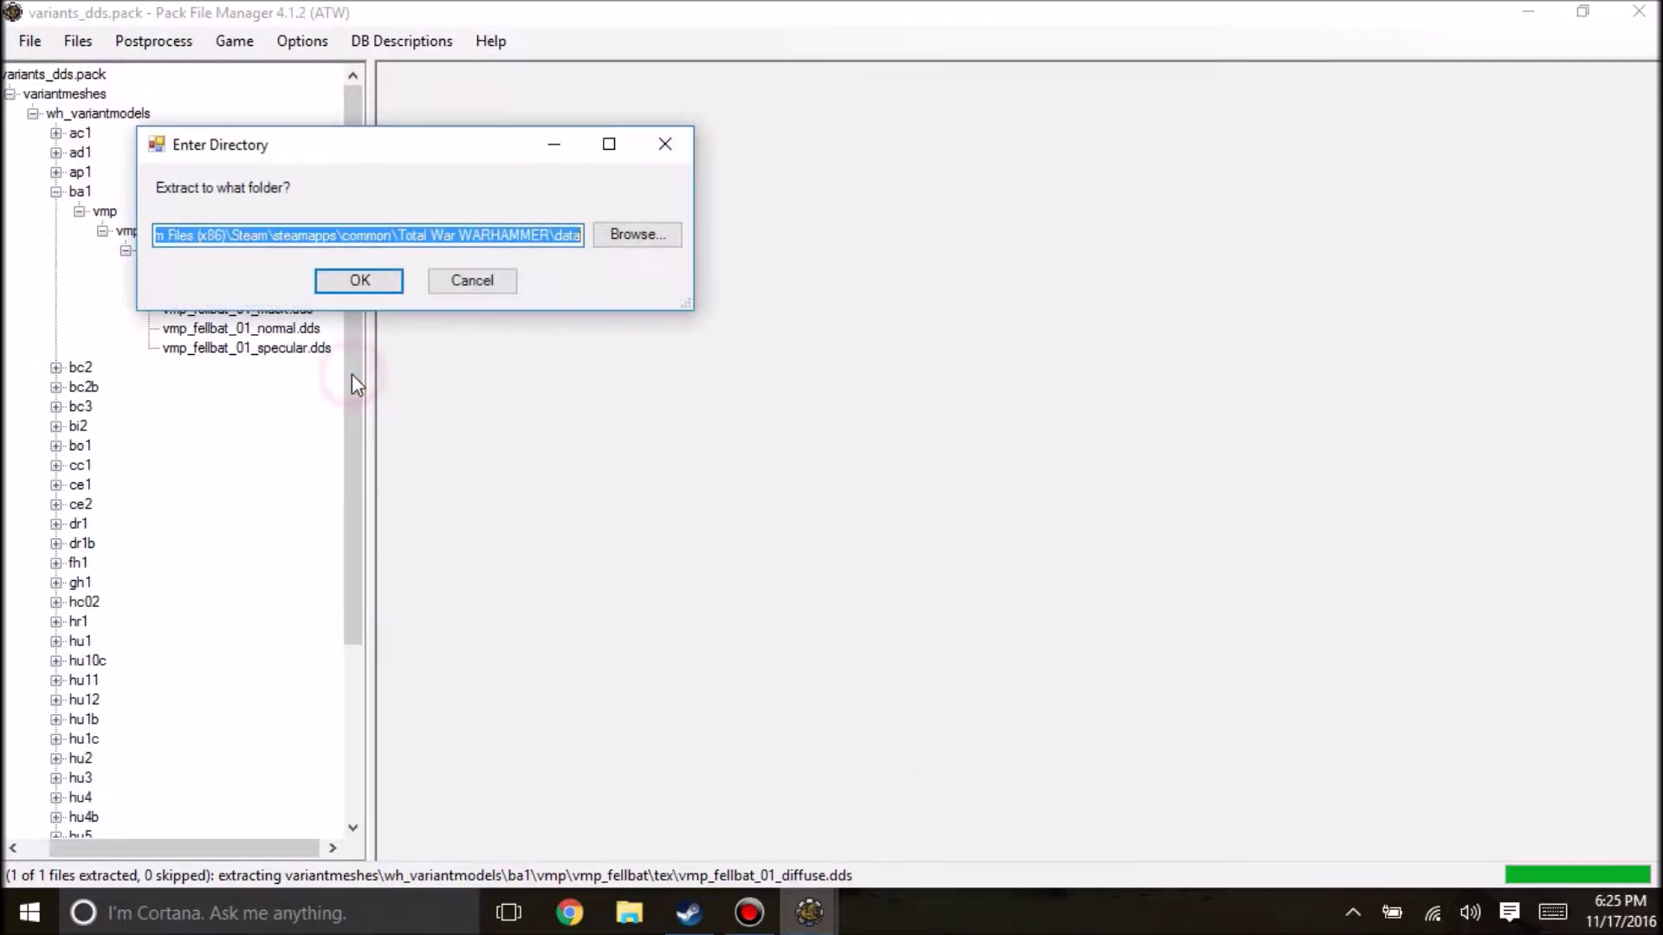
click(359, 281)
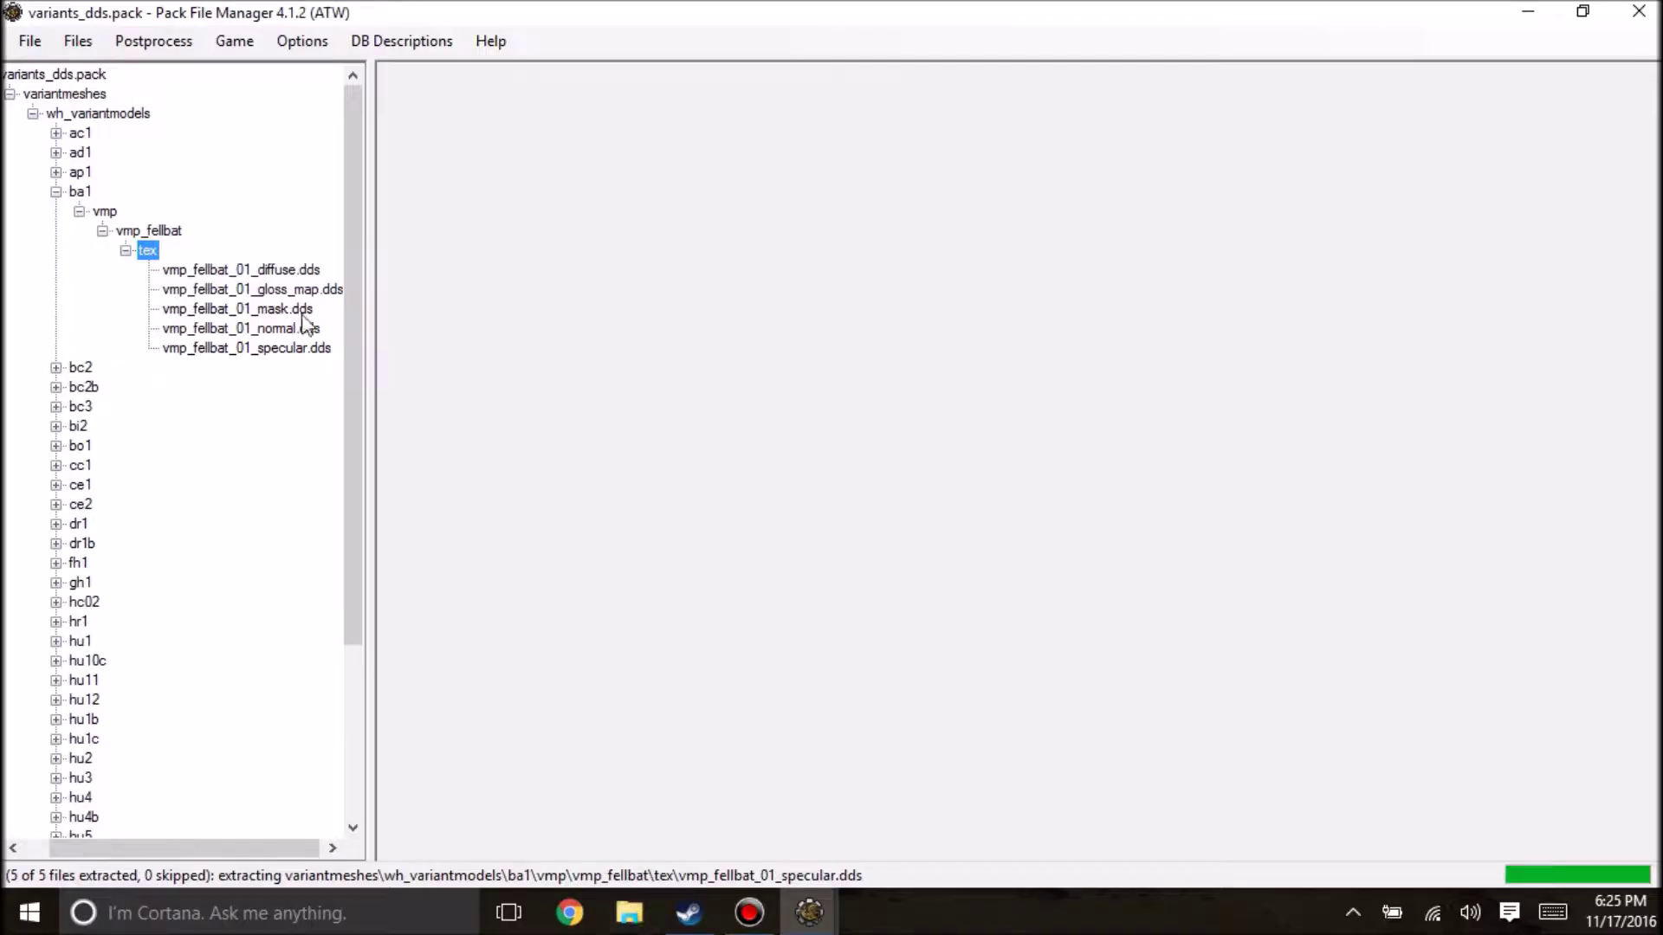
click(630, 913)
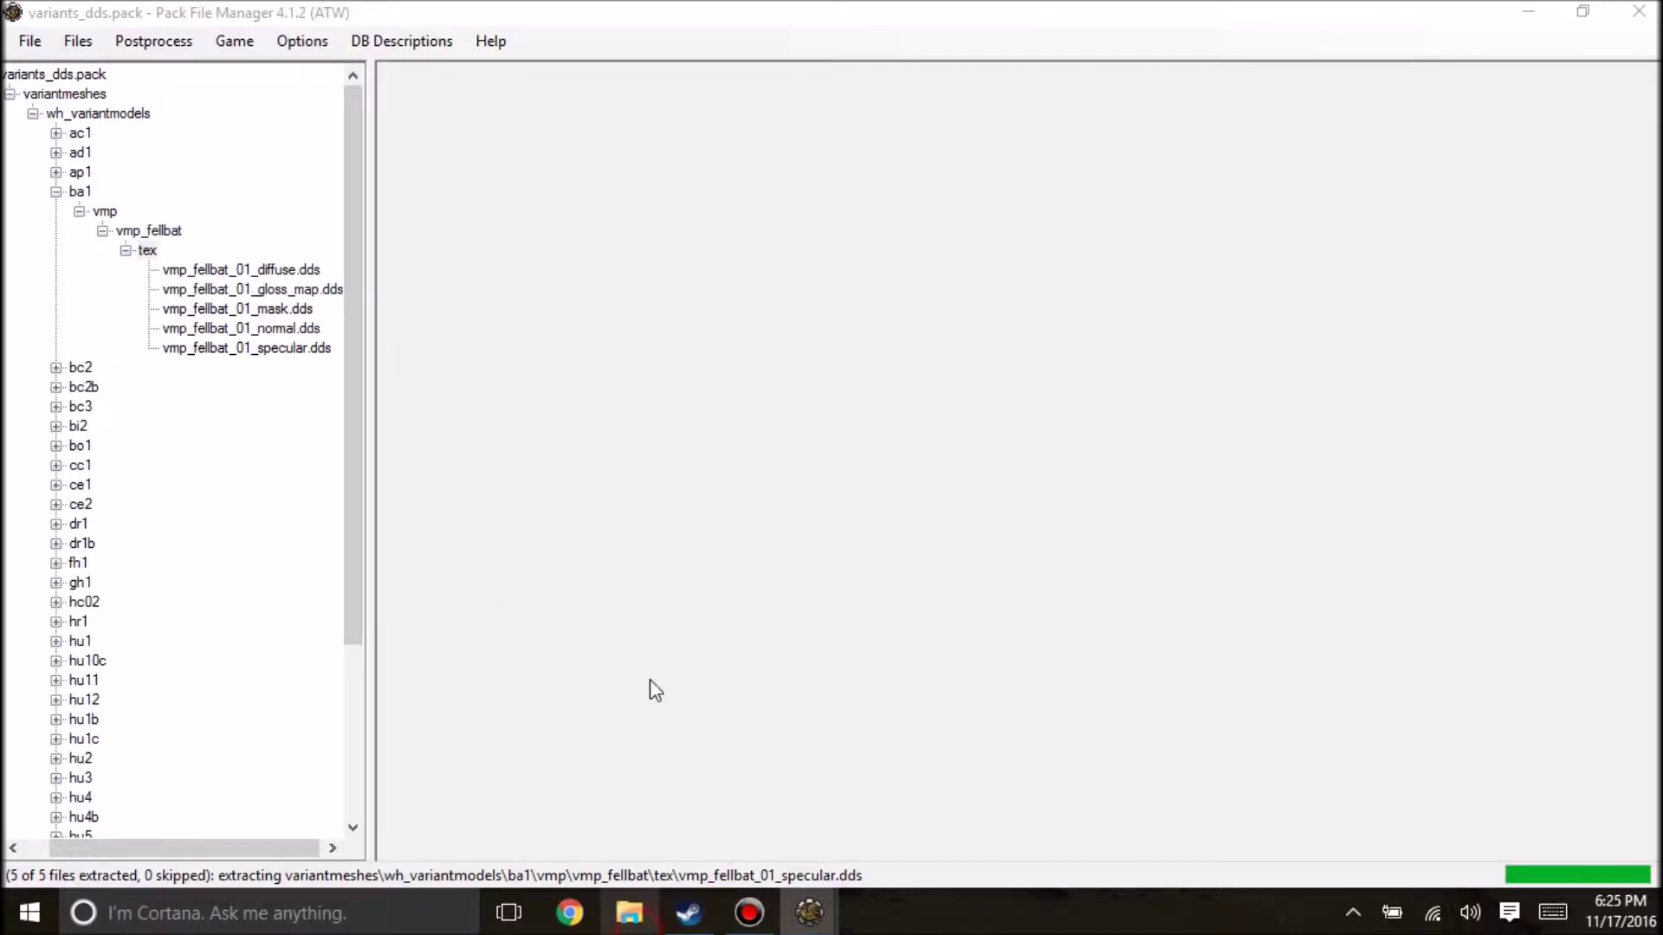
click(109, 213)
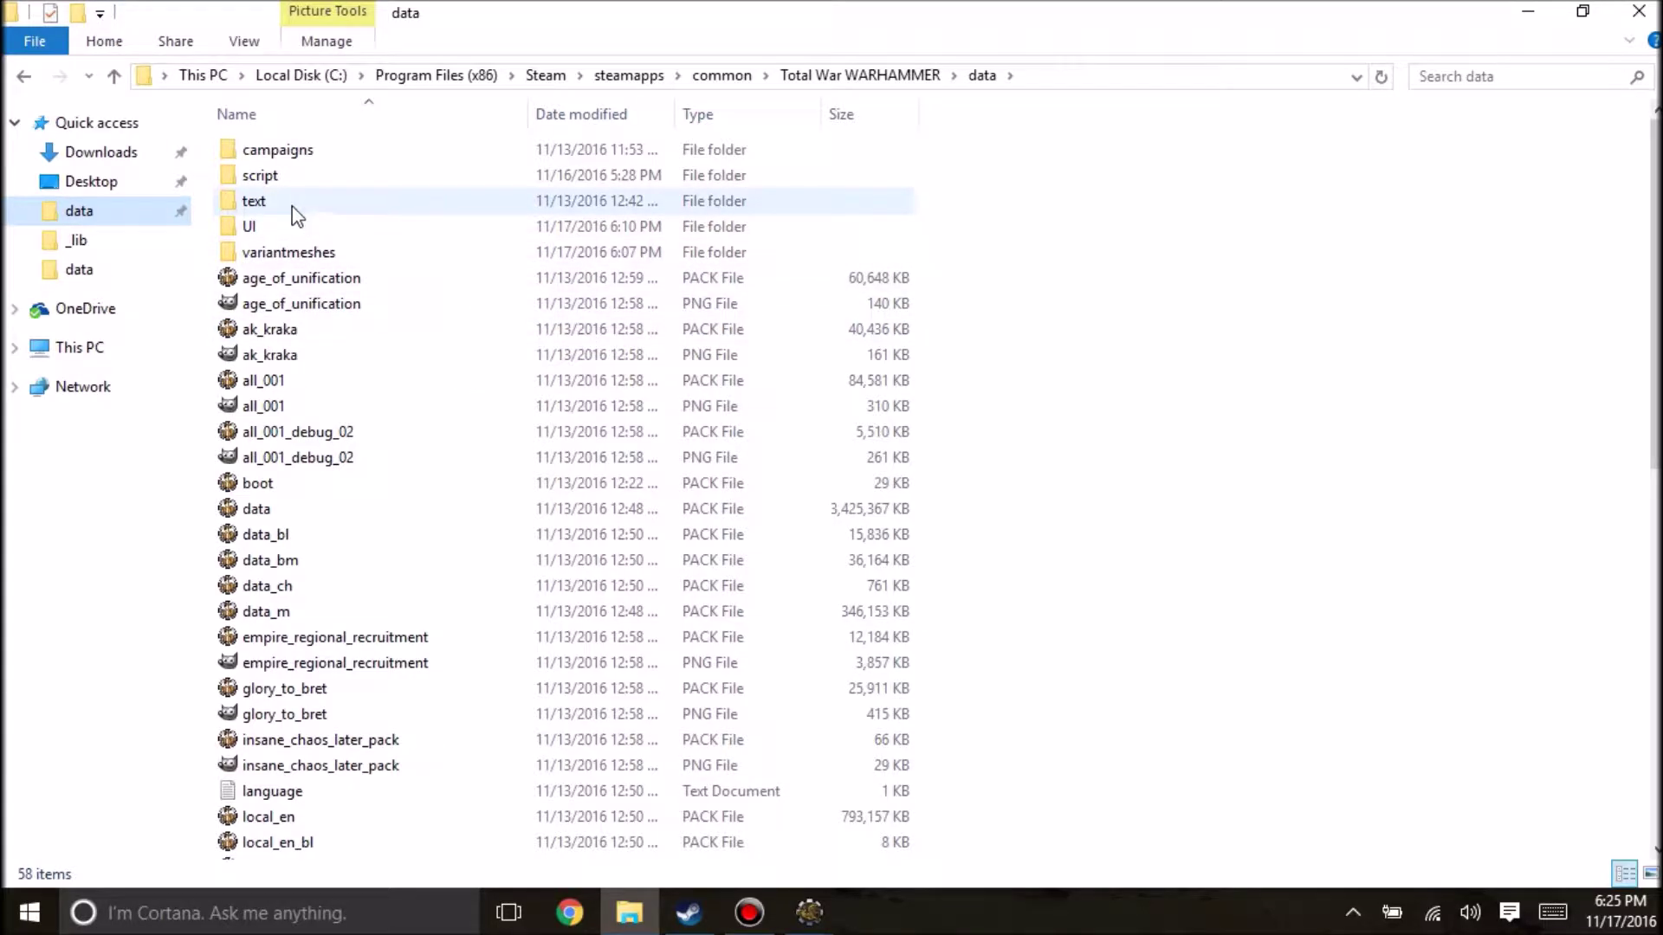
- Drill down through variantmeshes > wh_variantmodels > ba1 > vmp > vmp_fellbat > tex
double_click(295, 252)
click(293, 179)
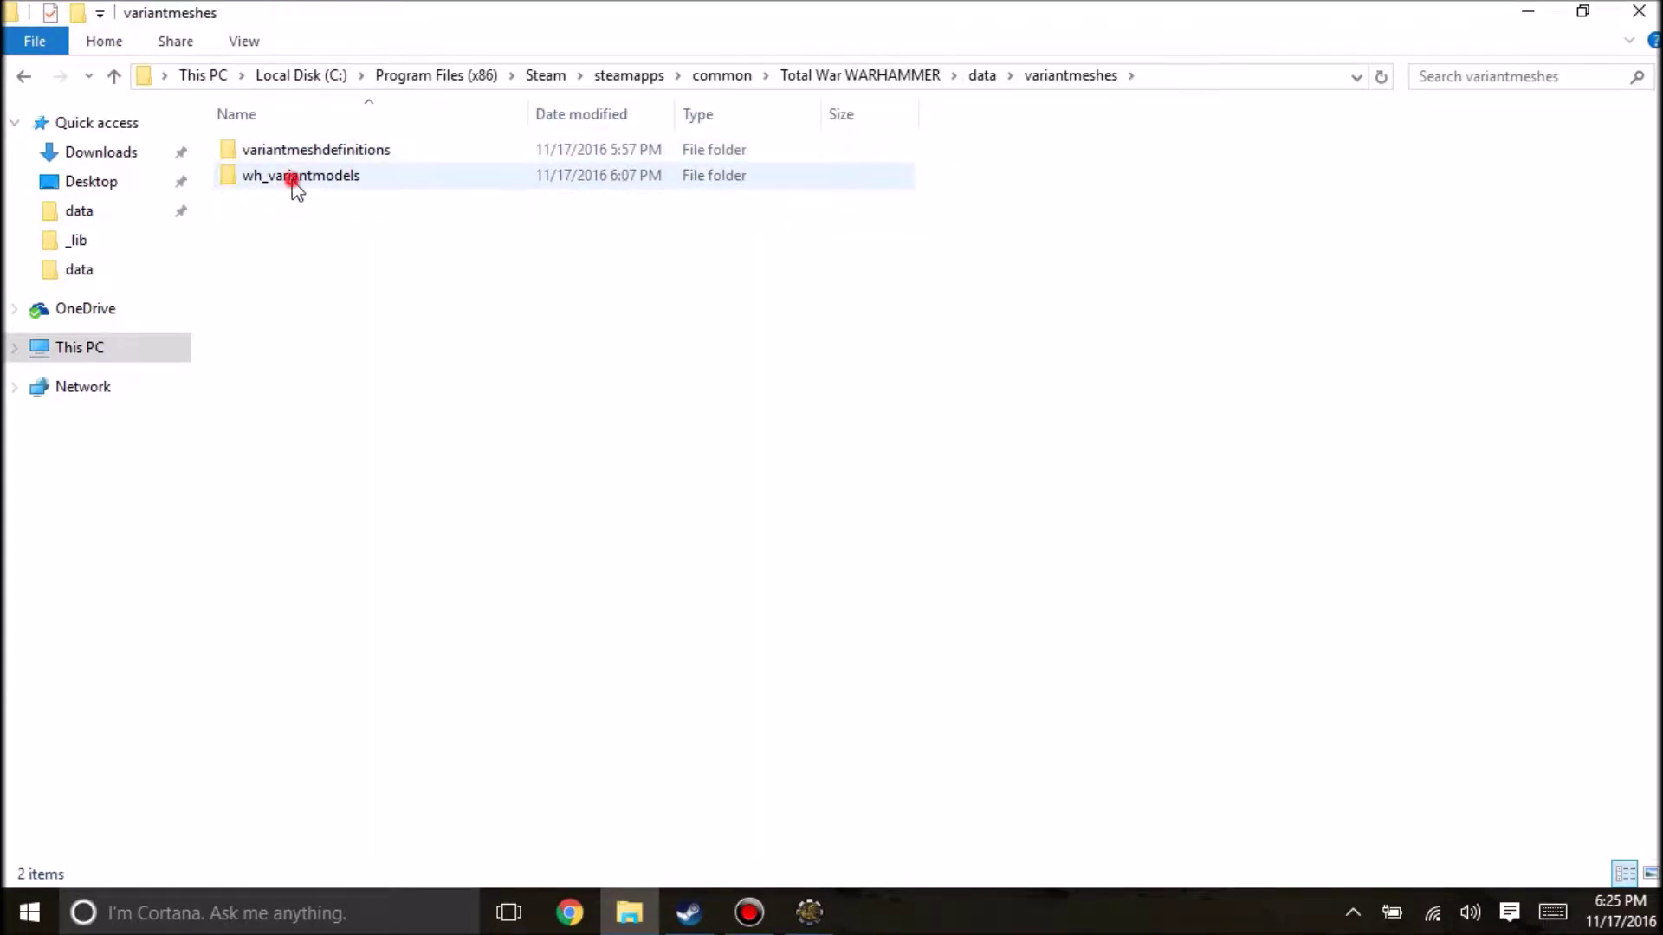
double_click(293, 180)
double_click(260, 152)
click(303, 154)
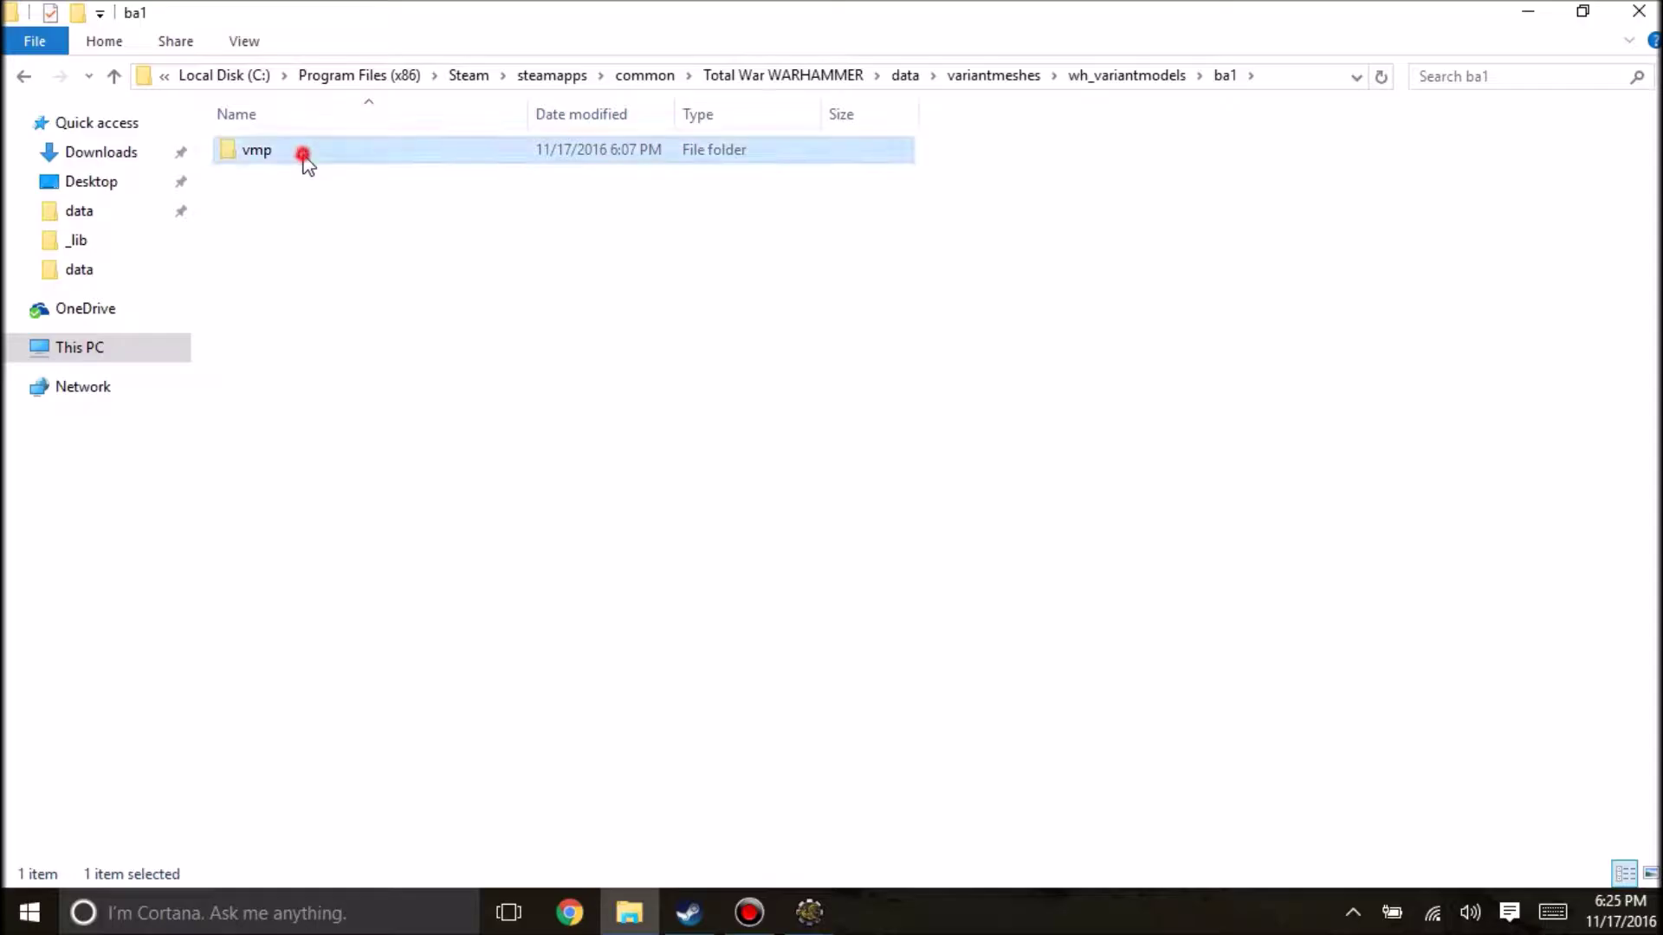
double_click(303, 155)
double_click(296, 156)
click(300, 148)
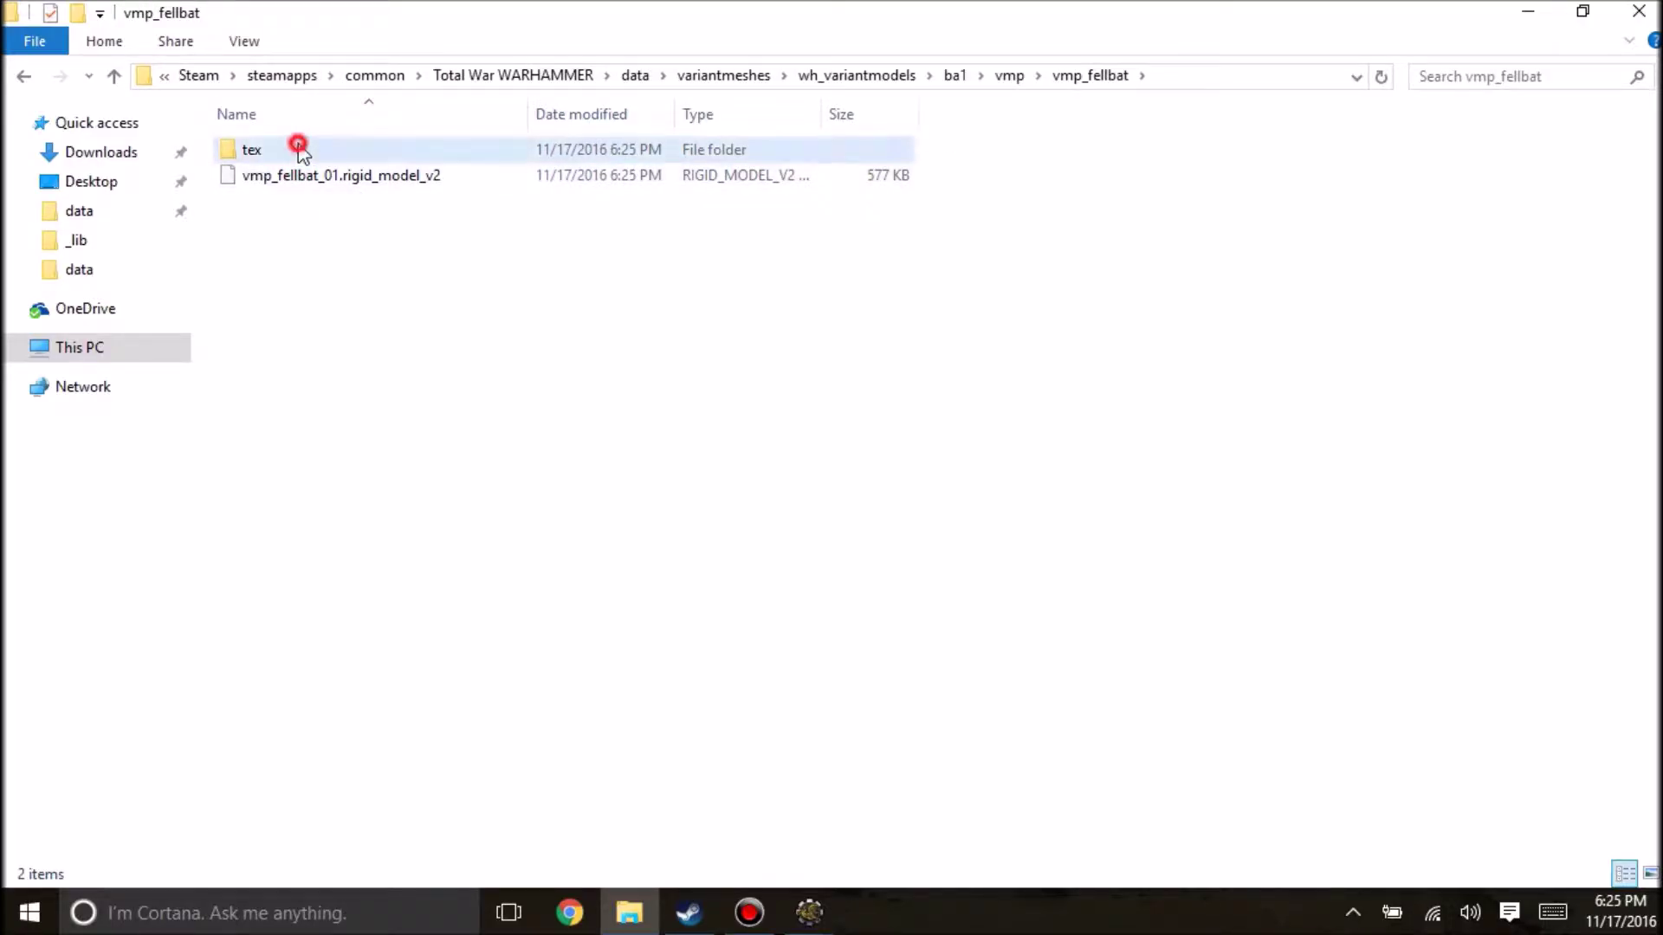
double_click(299, 148)
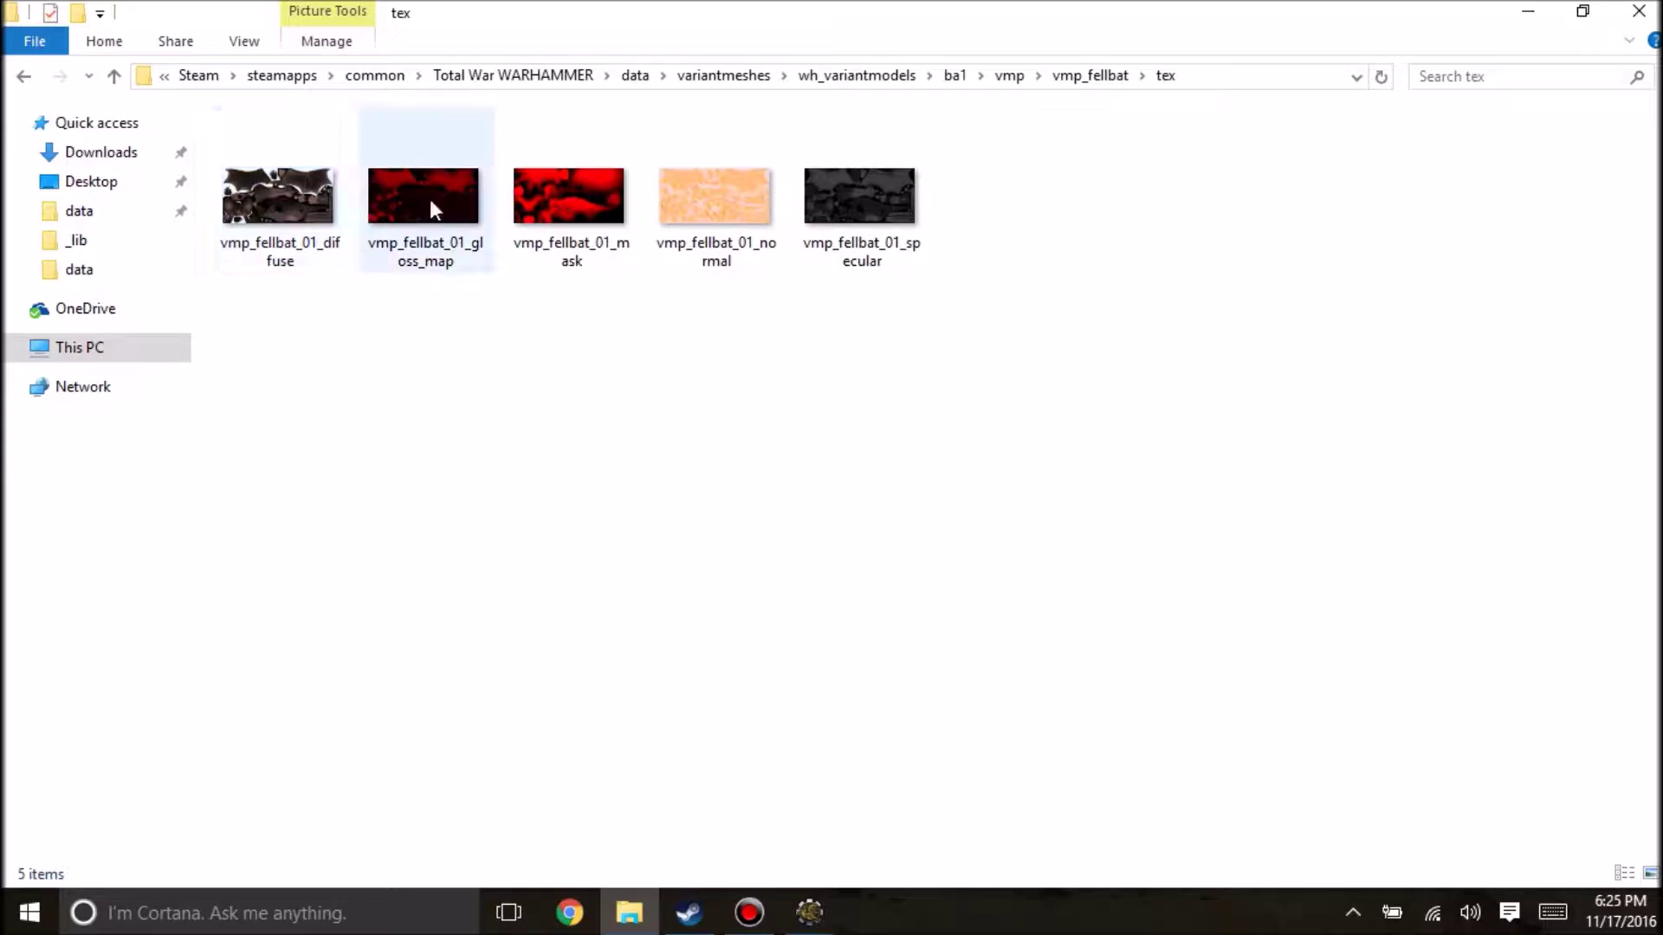
- Look over the normal and diffuse textures, then open vmp_fellbat_01_normal
click(724, 203)
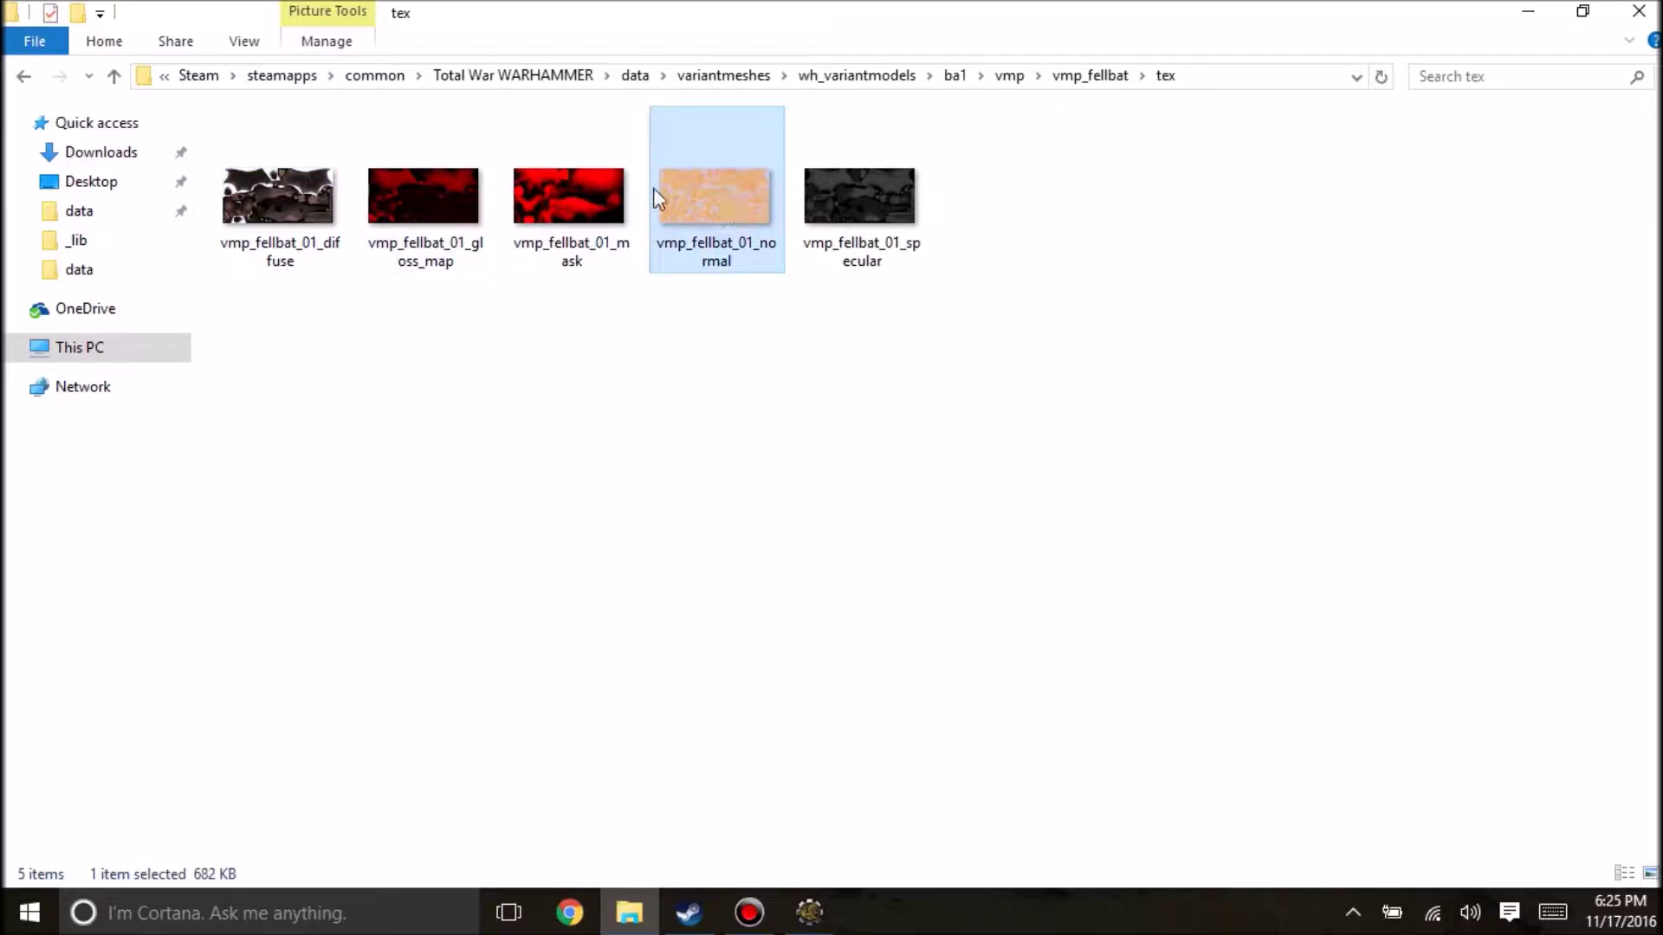
click(248, 176)
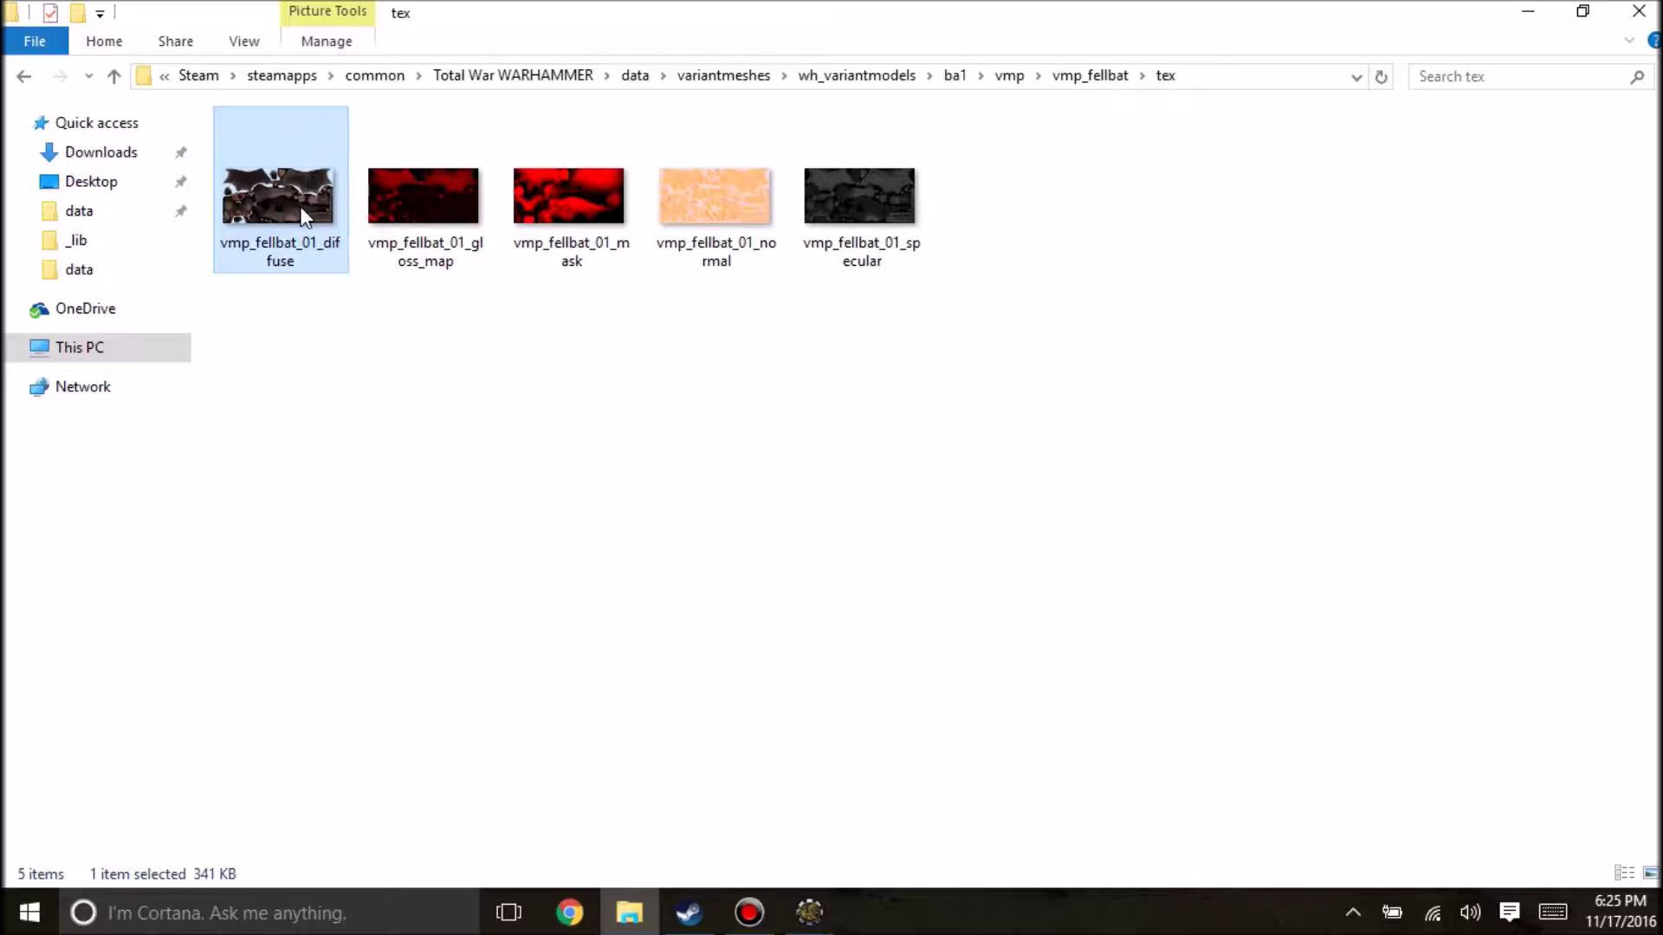
click(727, 203)
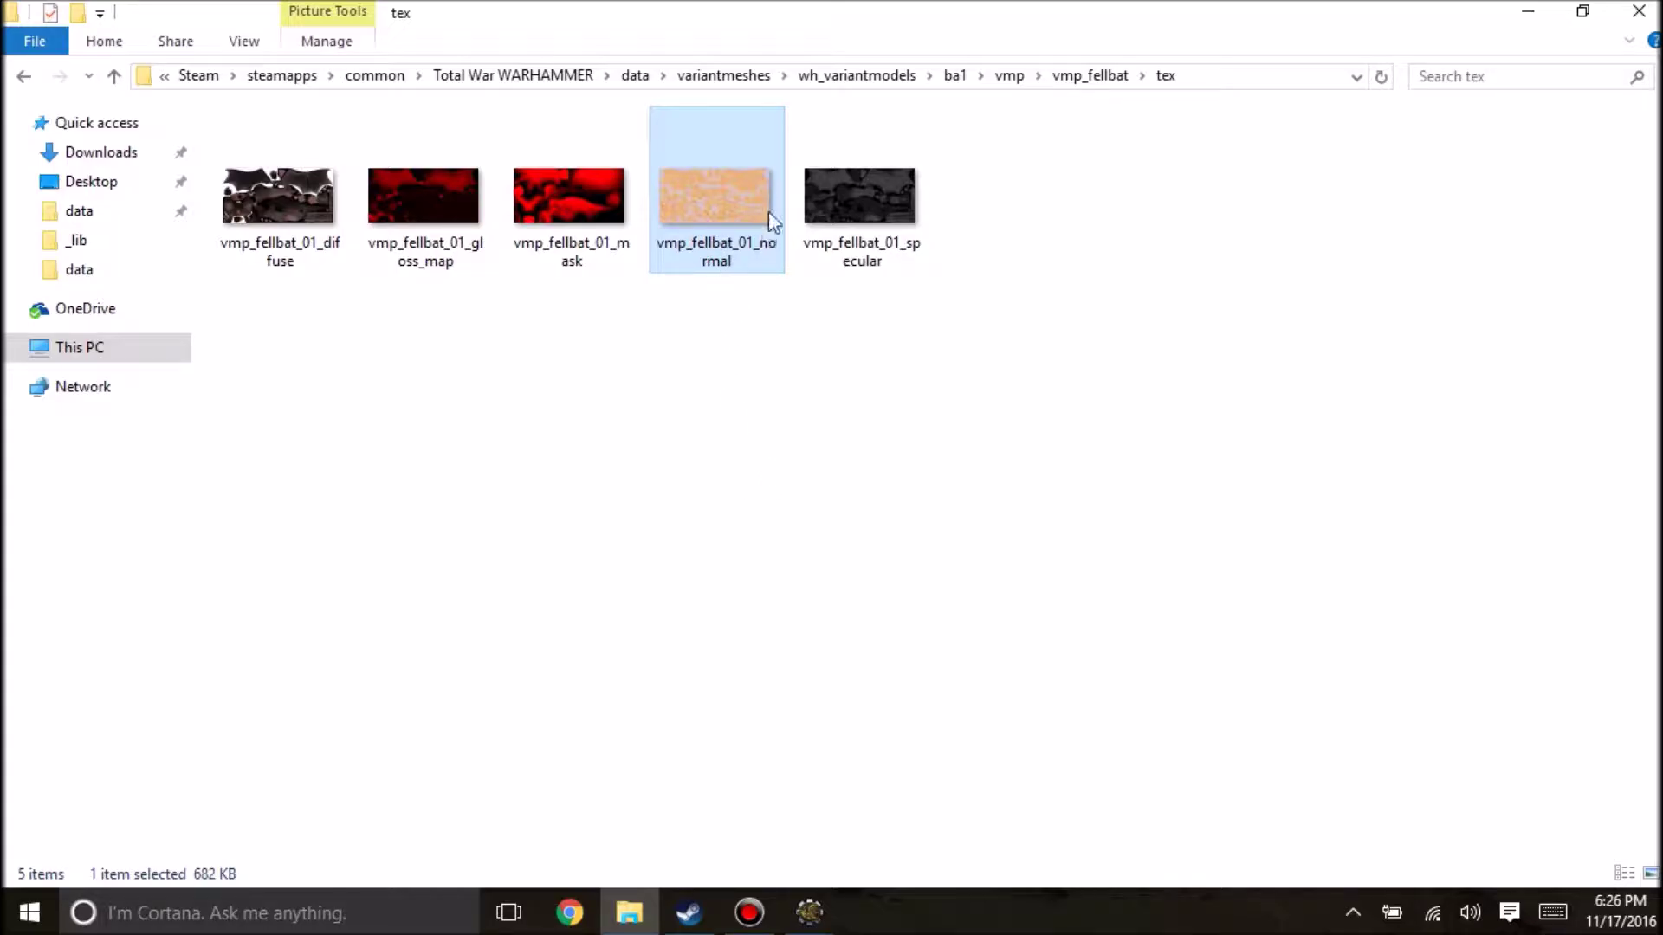
double_click(726, 186)
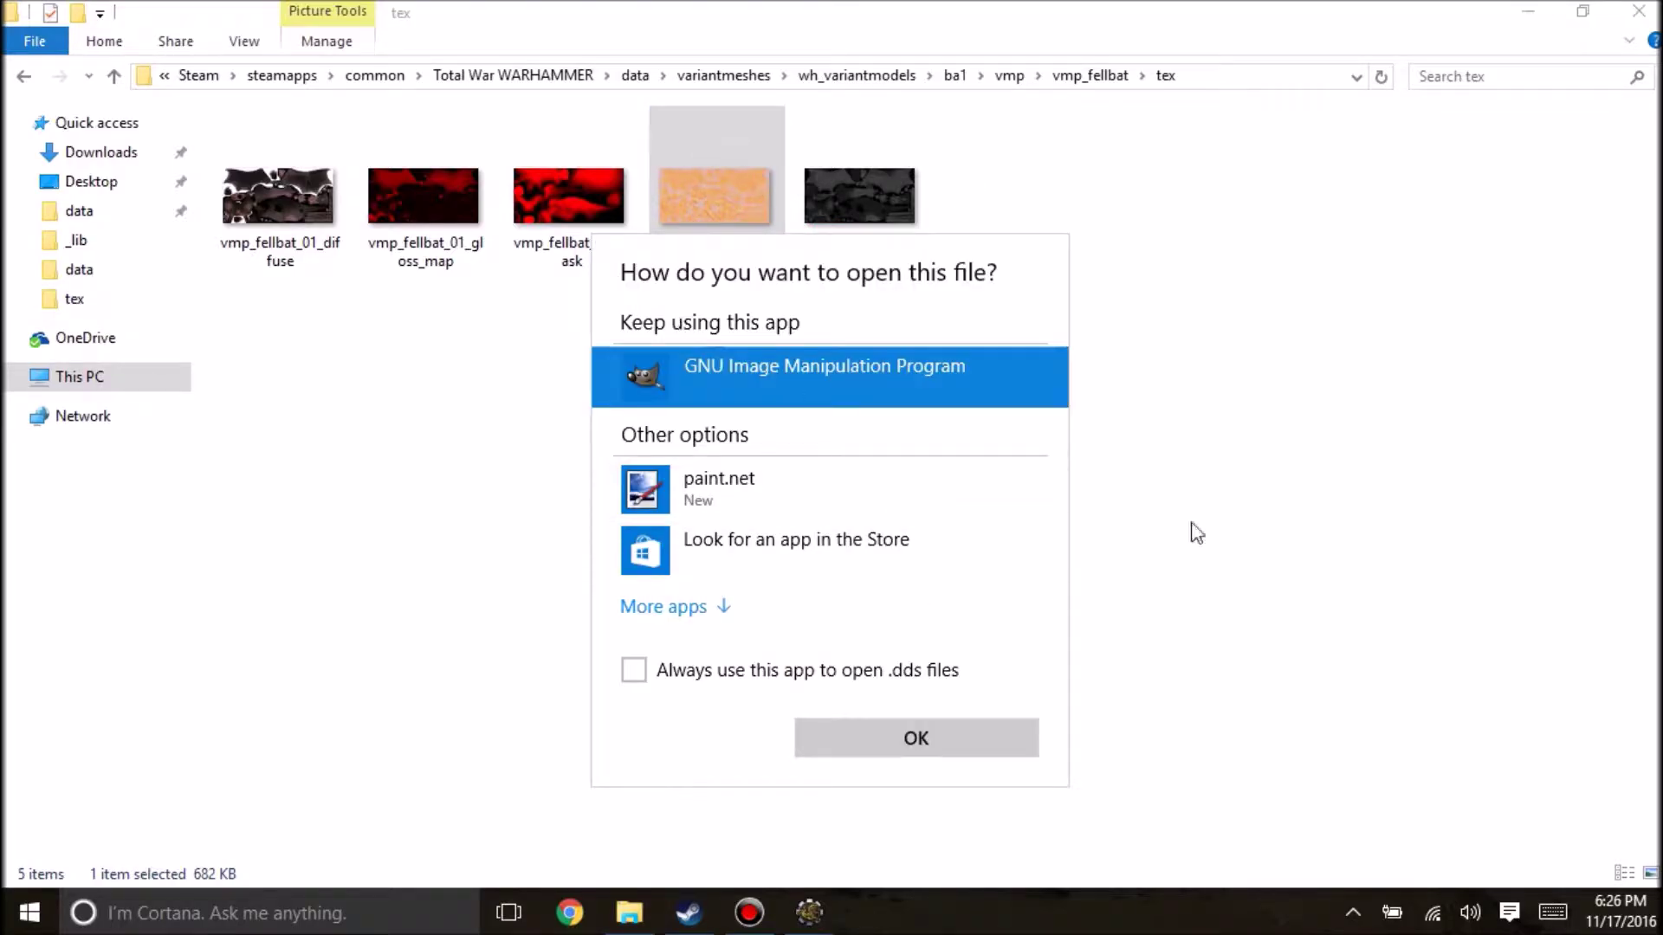
- Choose paint.net in the open-with prompt to load vmp_fellbat_01_normal.dds
click(697, 495)
click(697, 496)
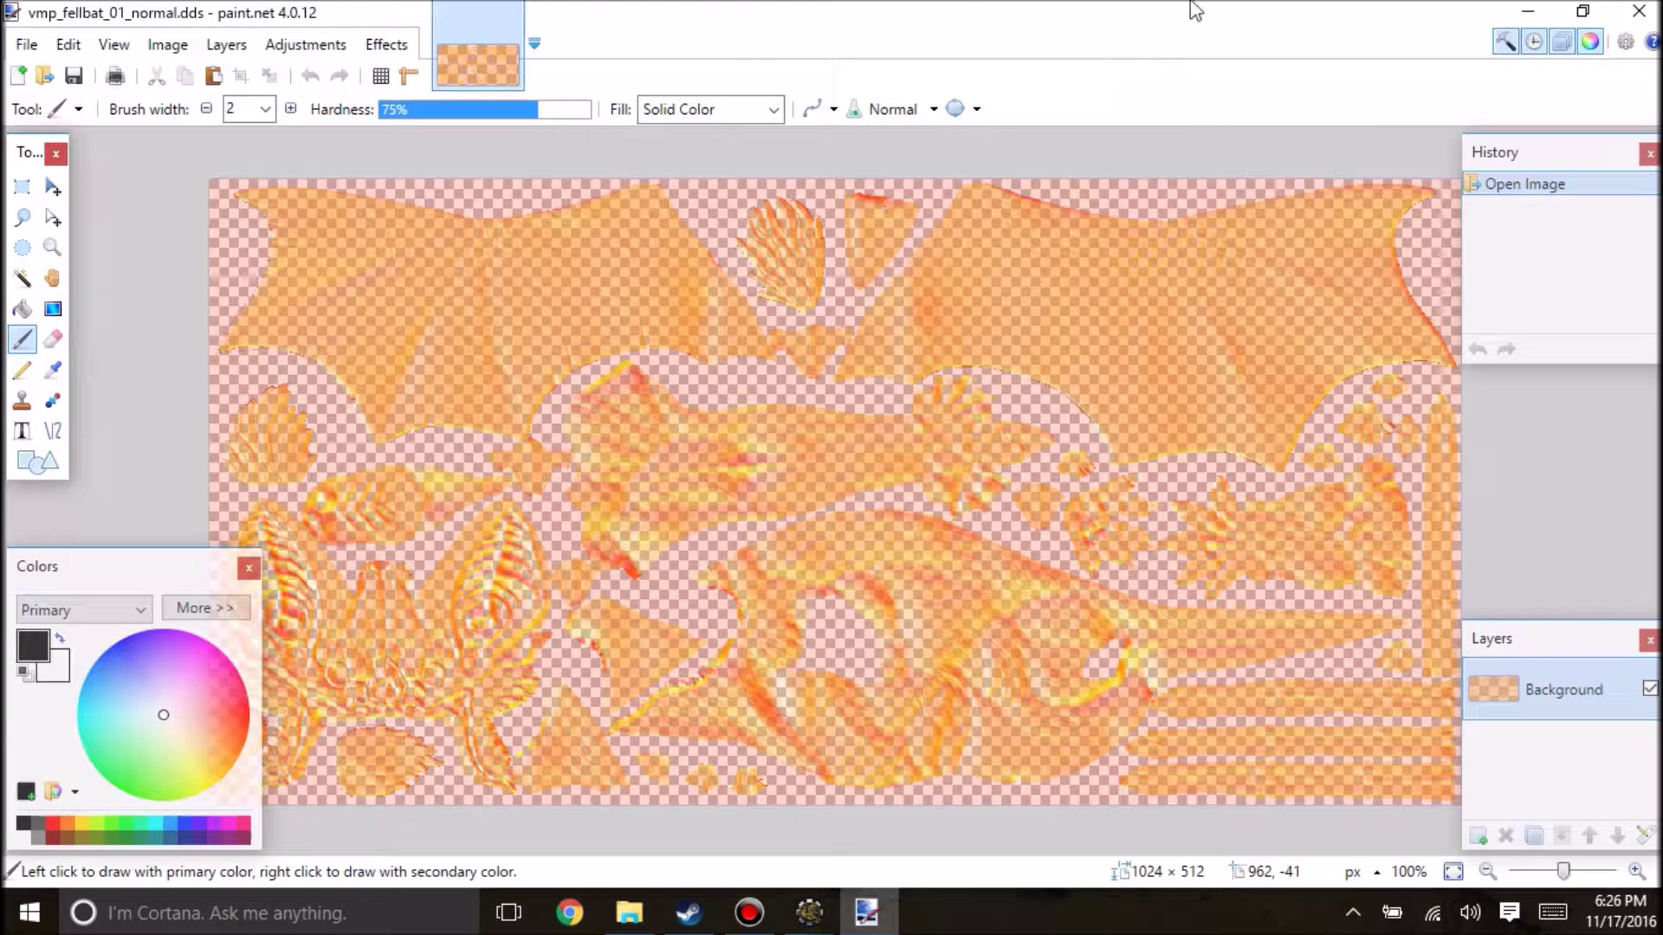
- Exit paint.net and open the vmp_fellbat_01_mask texture in GIMP
click(1639, 10)
double_click(594, 213)
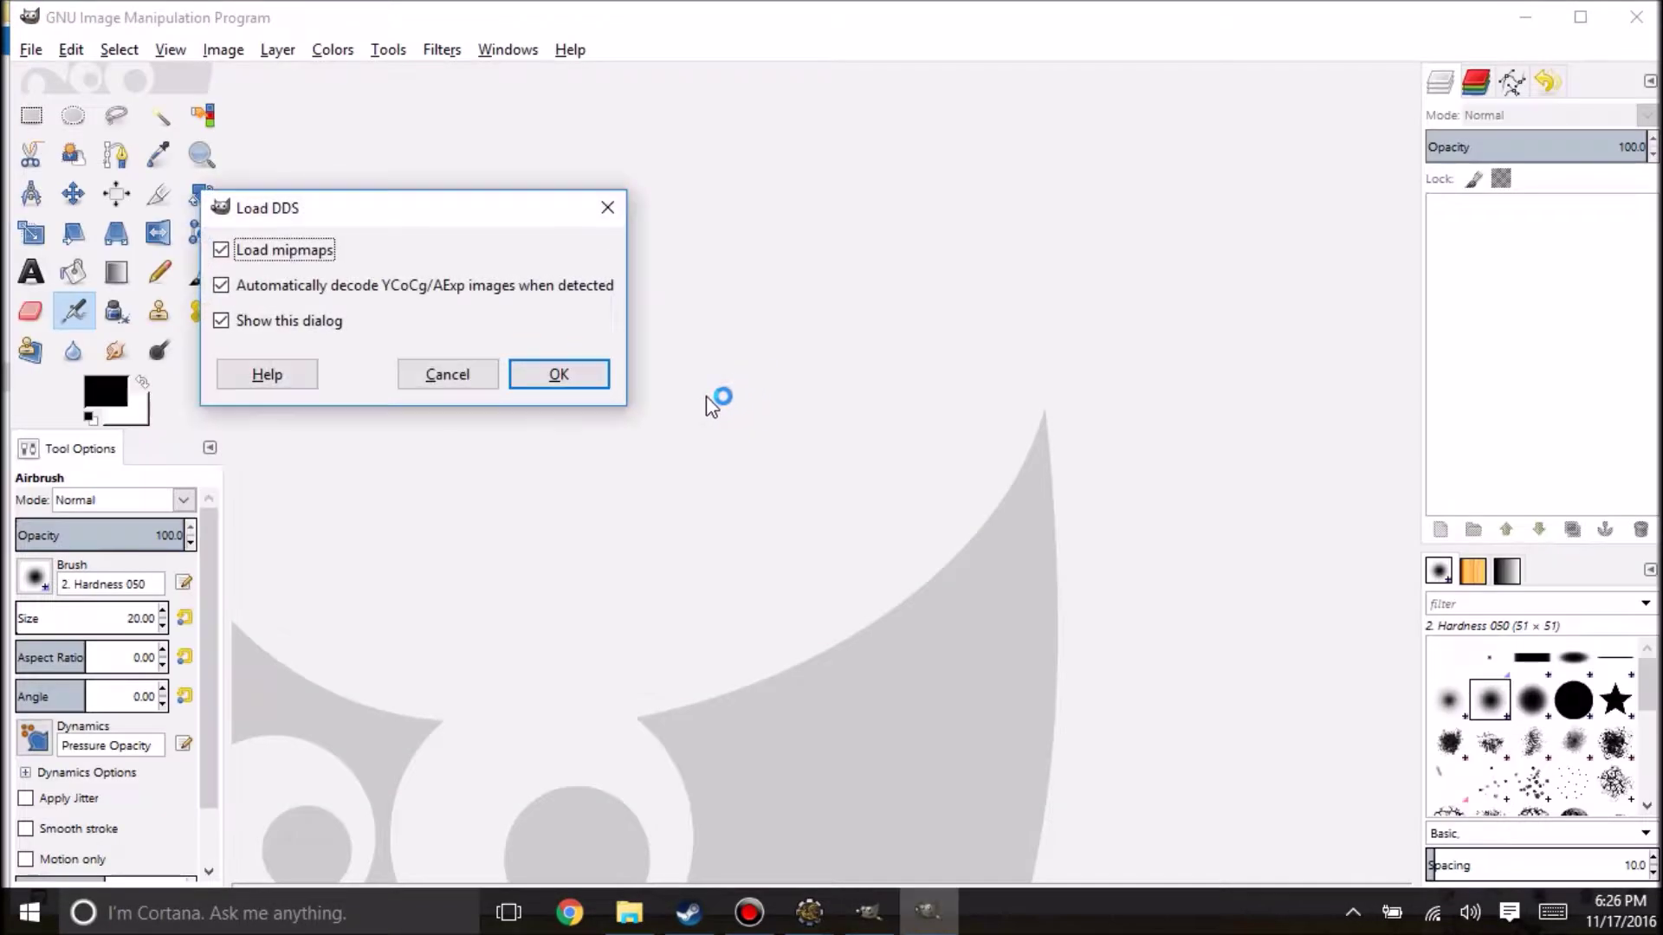
- Load vmp_fellbat_01_mask with its mipmaps, zoom out to inspect it, then quit GIMP
click(597, 375)
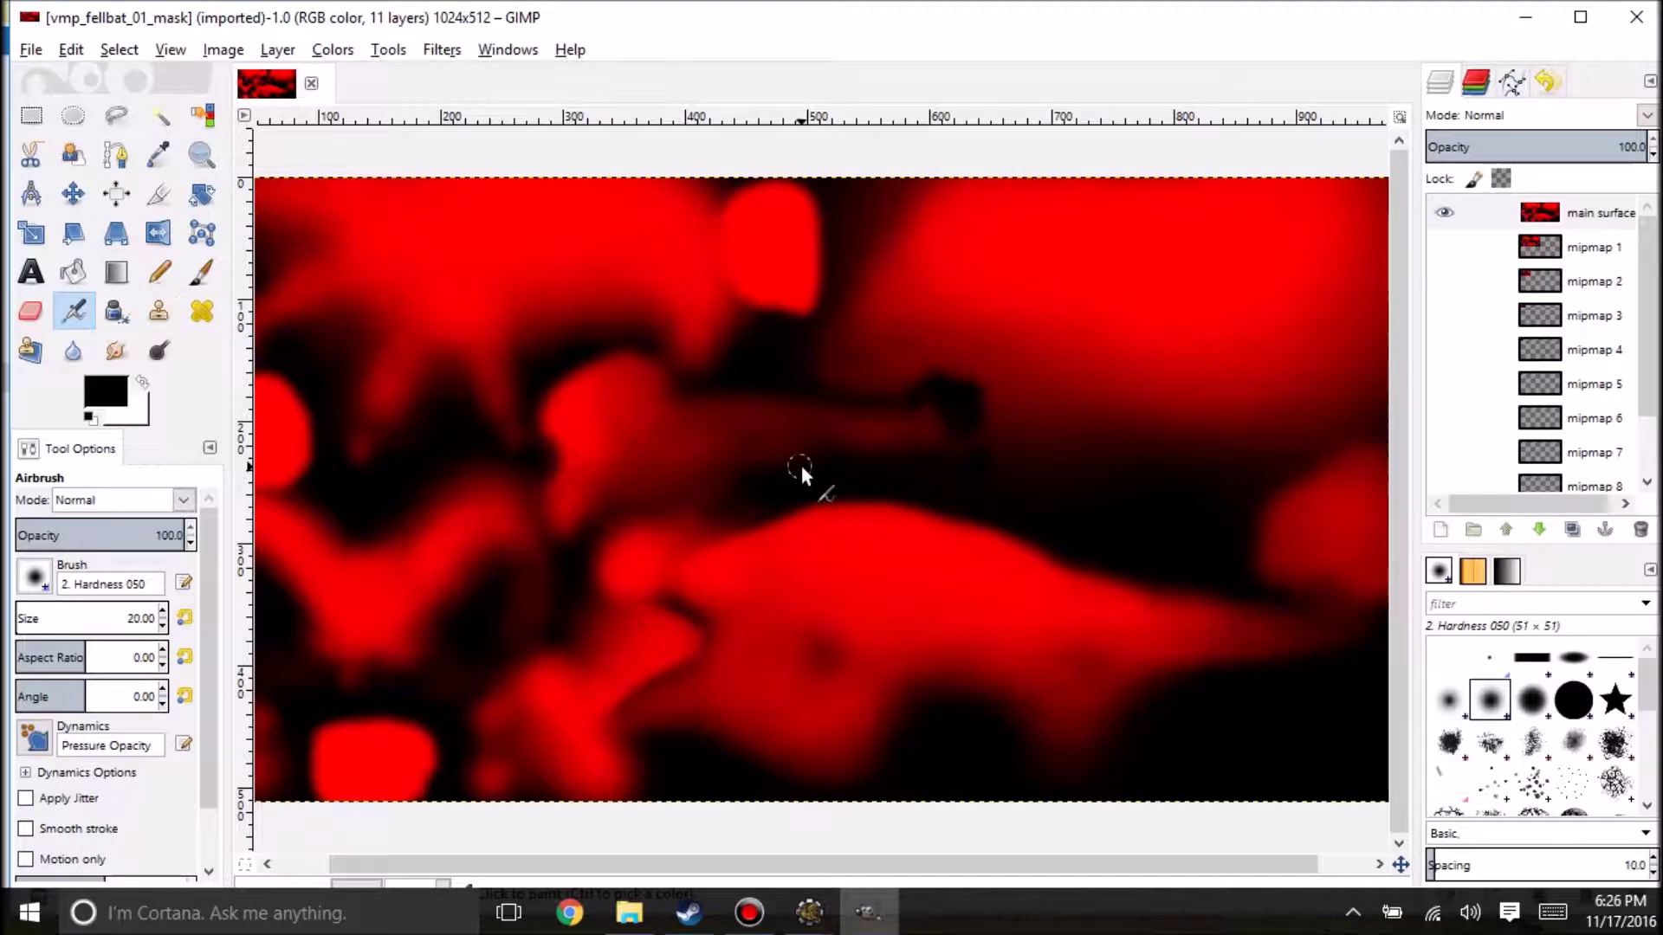
scroll(802, 465, down, 2)
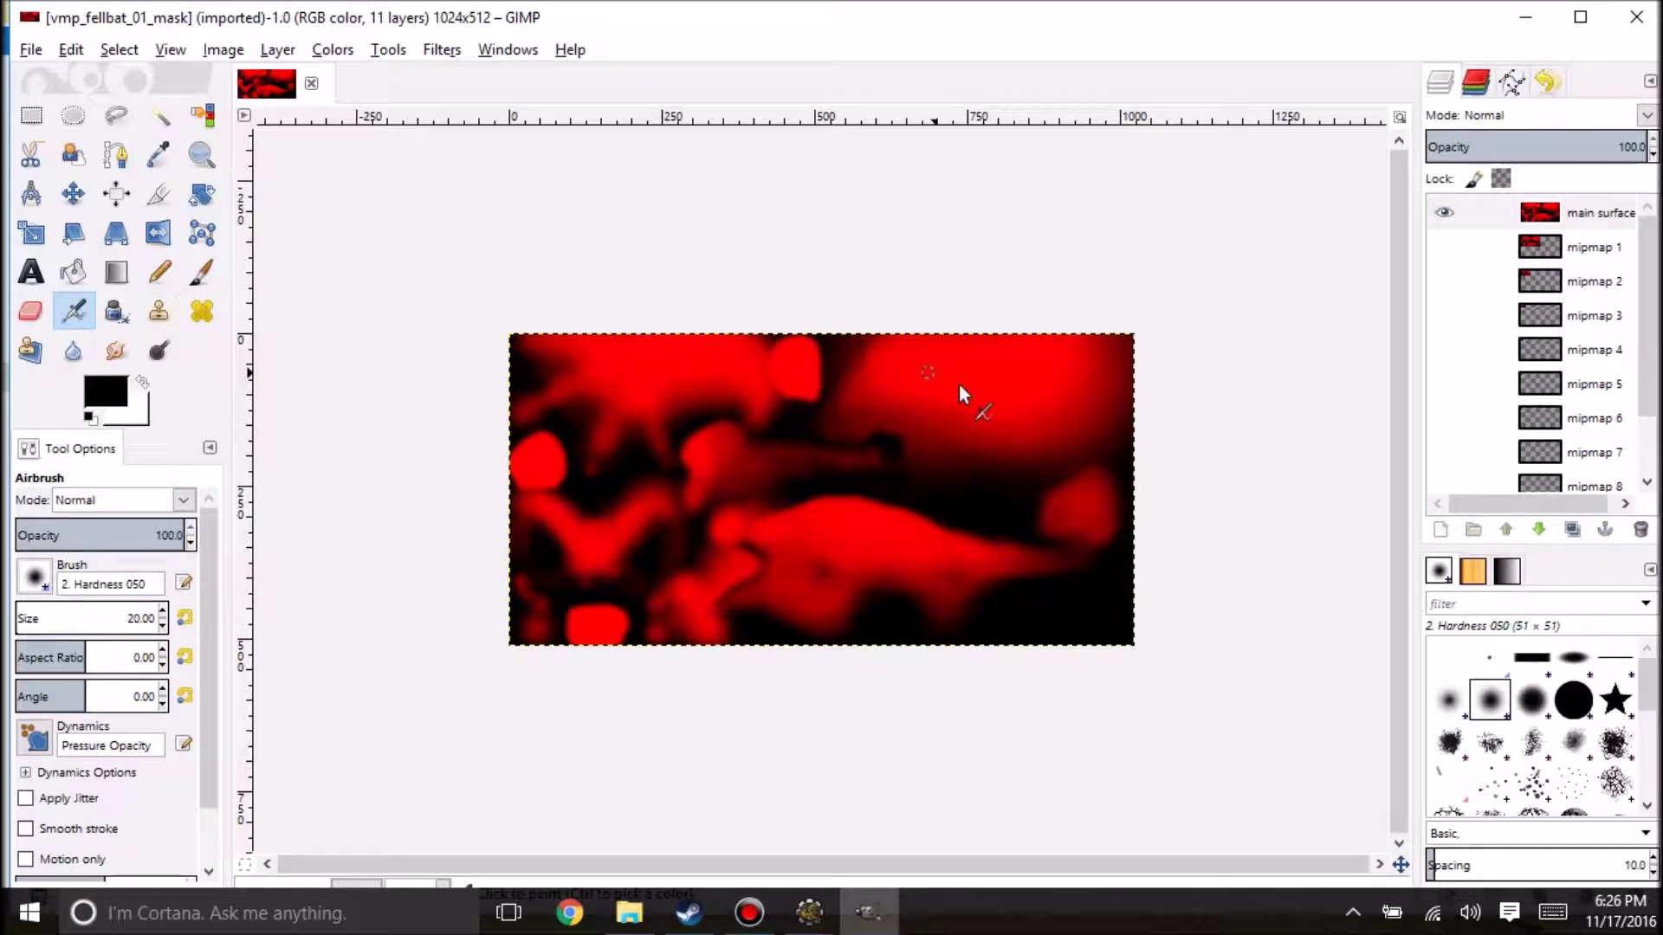
click(1635, 17)
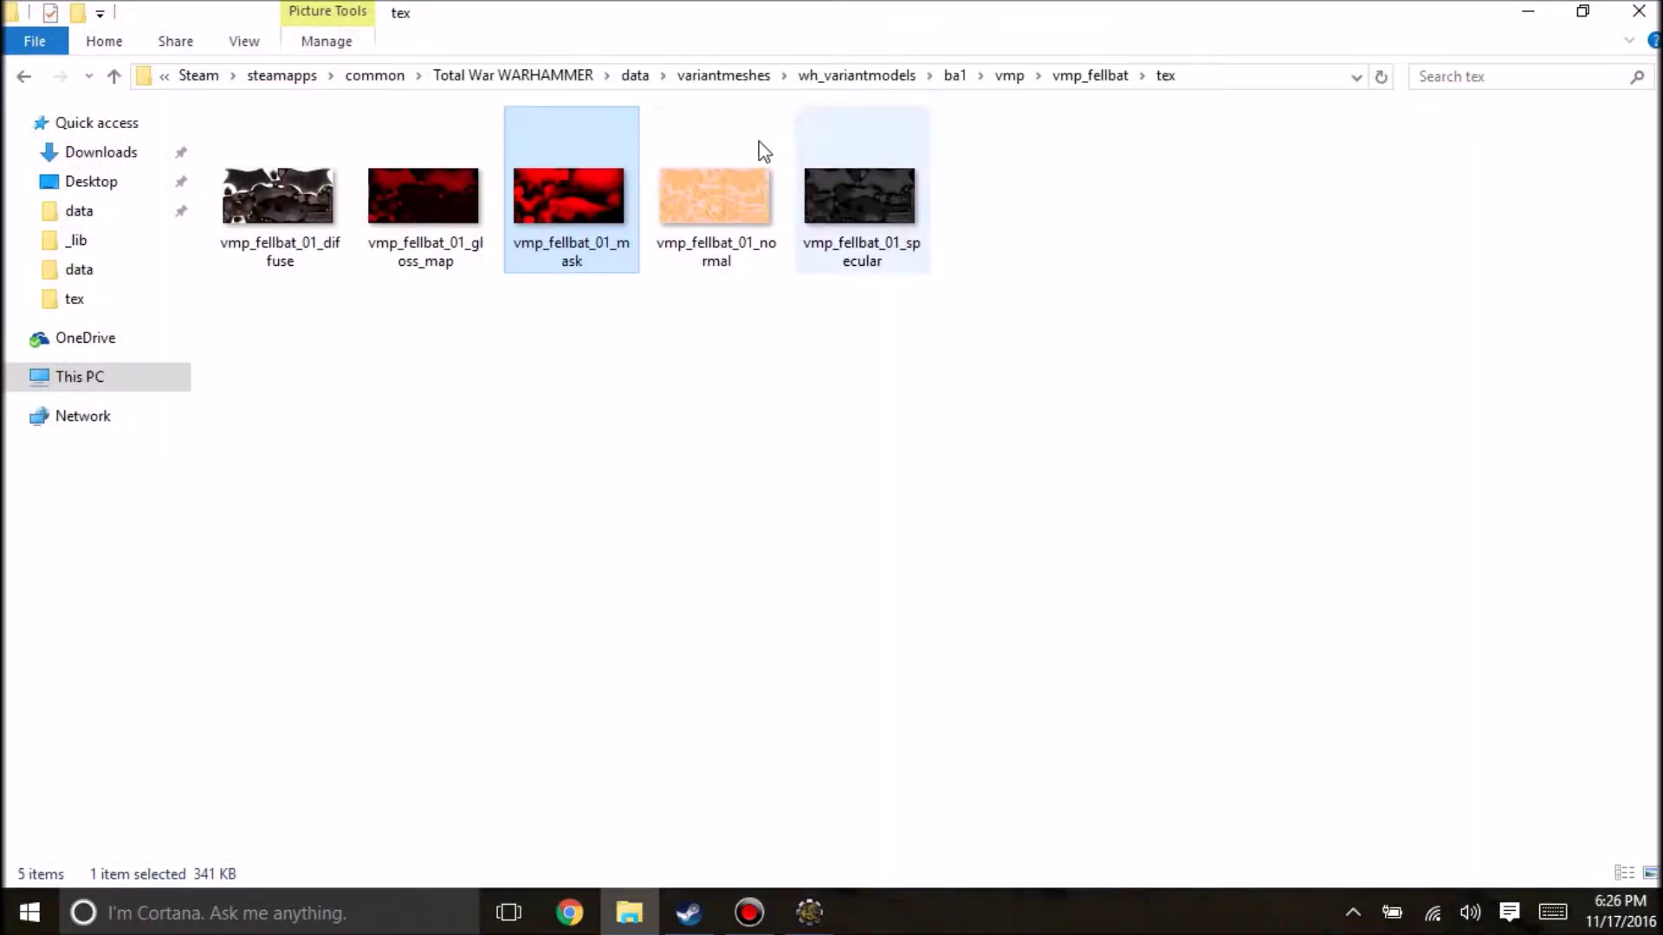
- Reopen vmp_fellbat_01_mask in GIMP as a 1024x512 image with mipmap layers
double_click(555, 198)
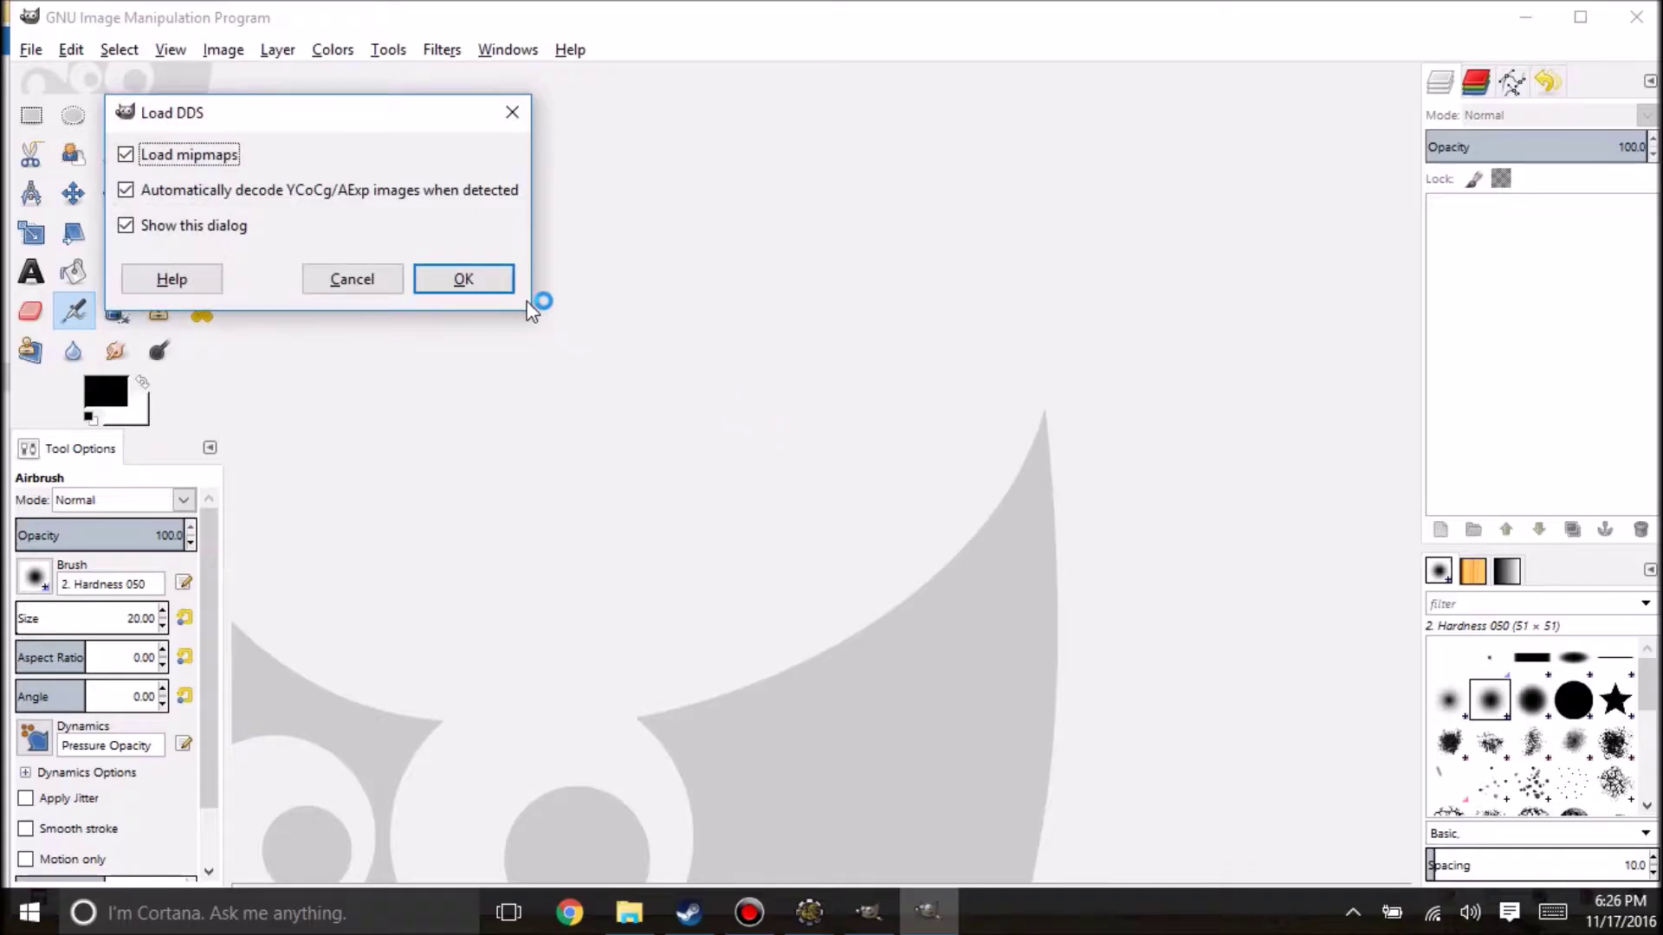
click(450, 279)
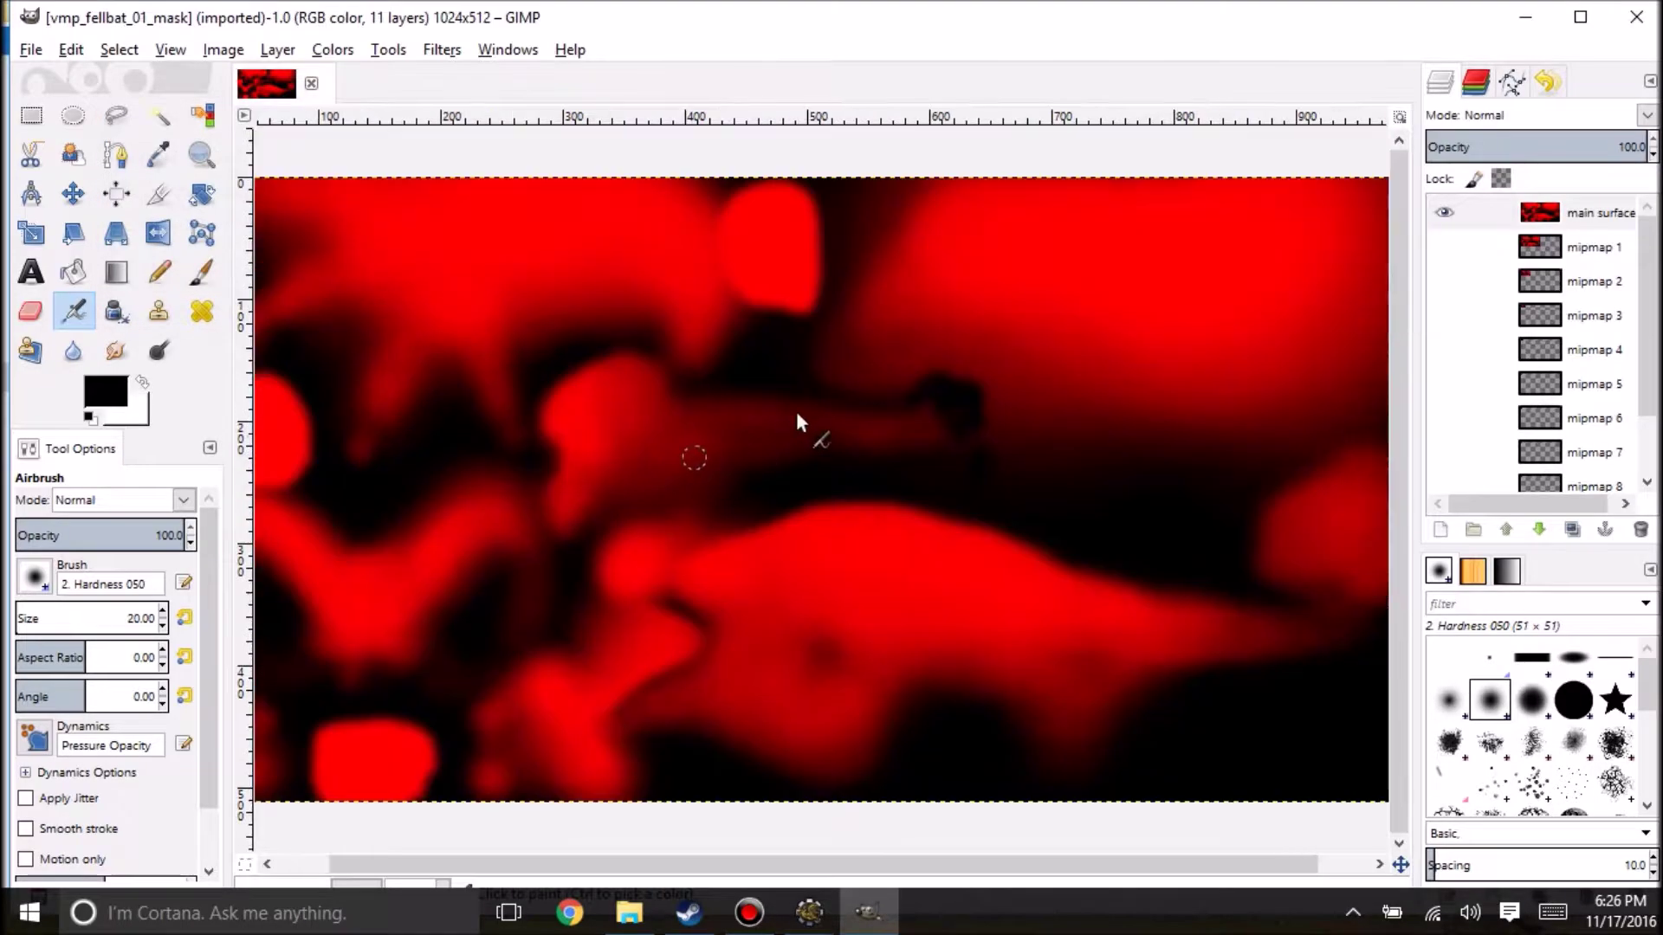